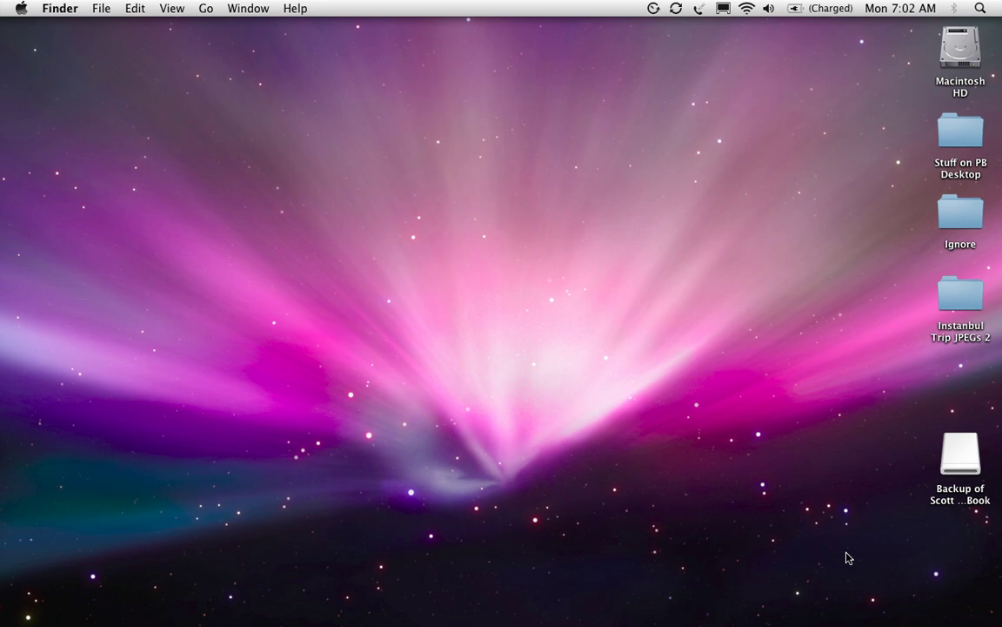
Check the Instanbul Trip JPEGs 2 folder's contents, then drag it into iPhoto to import it
left_click(972, 301)
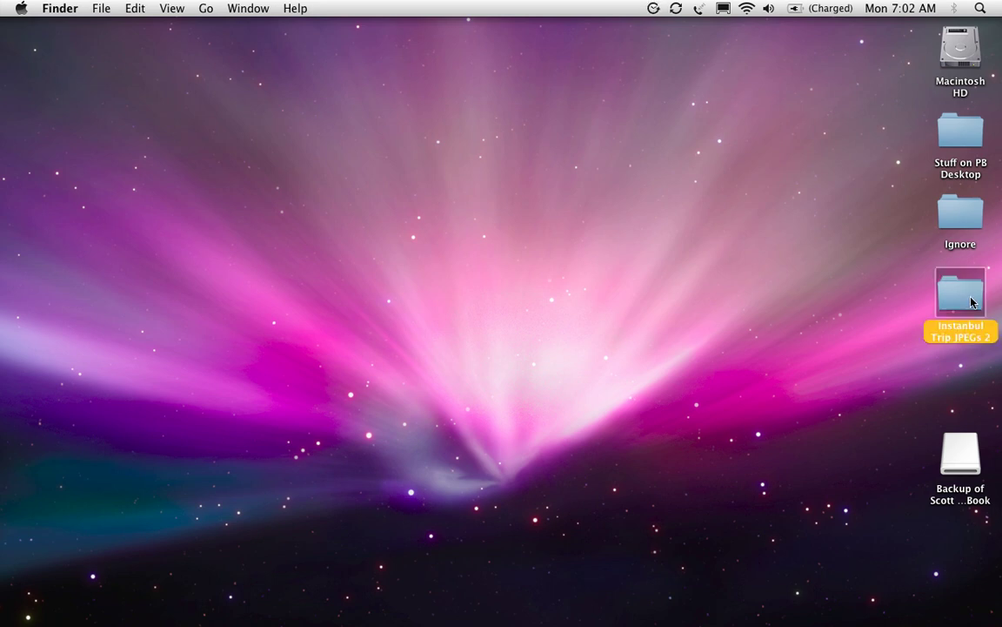
double_click(972, 302)
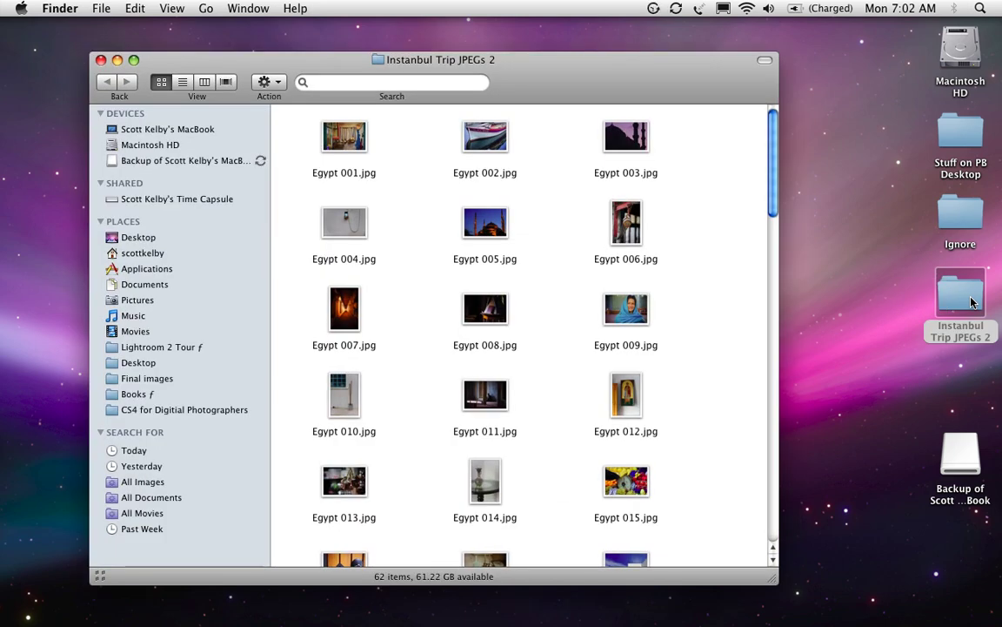
left_click(101, 60)
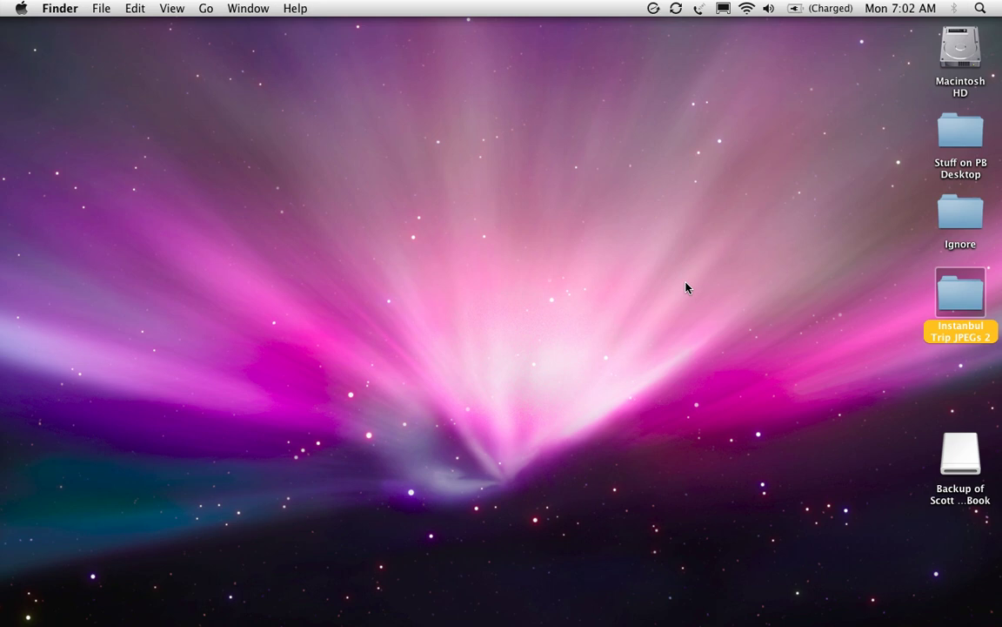
left_click_drag(962, 293, 429, 585)
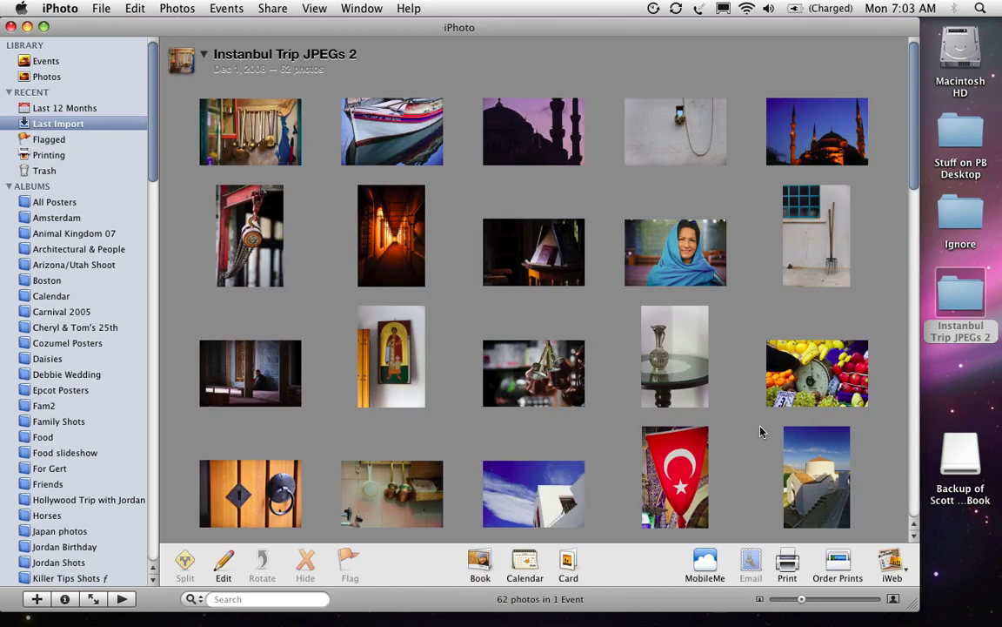
Select all 62 trip photos and start a Large 11" × 8½" softcover book
key("super+a")
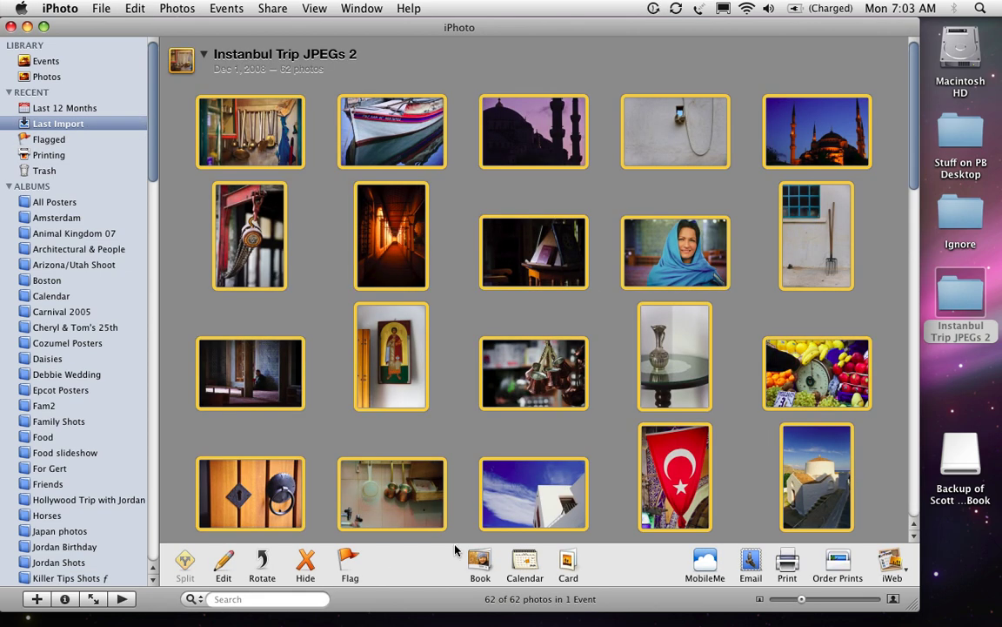
left_click(480, 564)
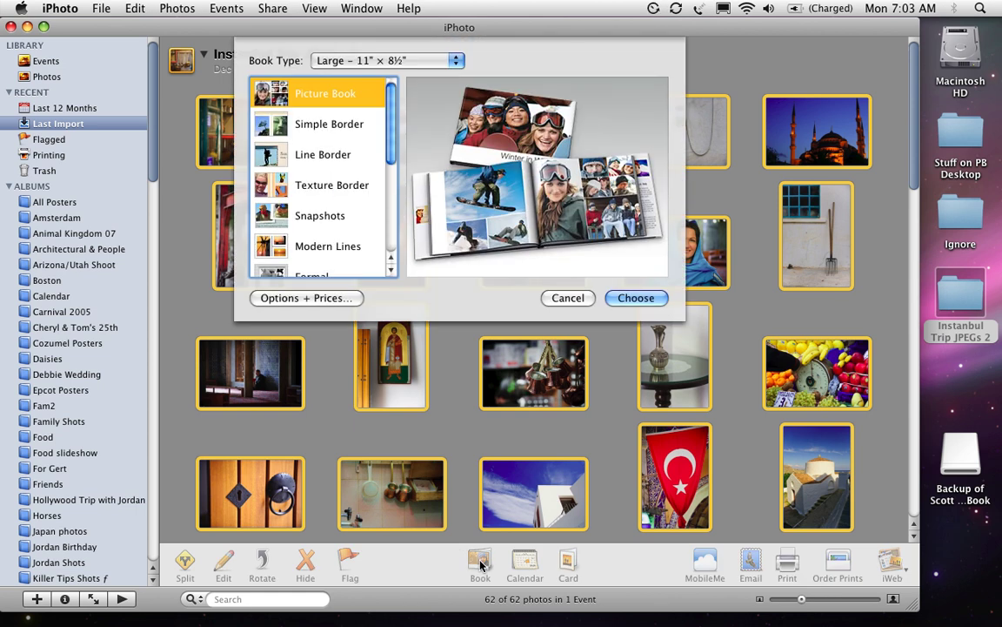
left_click(436, 61)
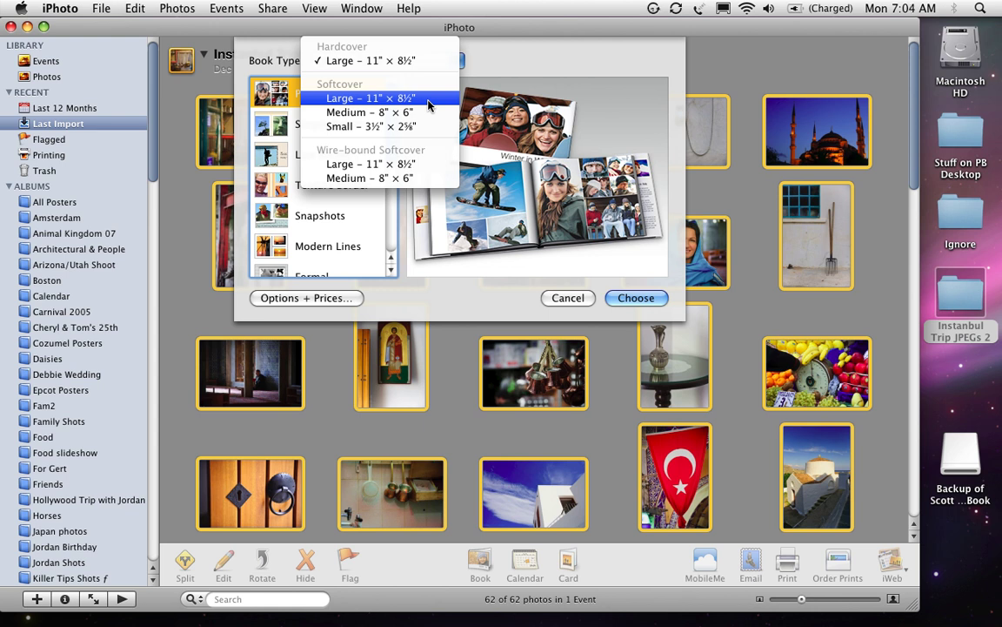
left_click(428, 98)
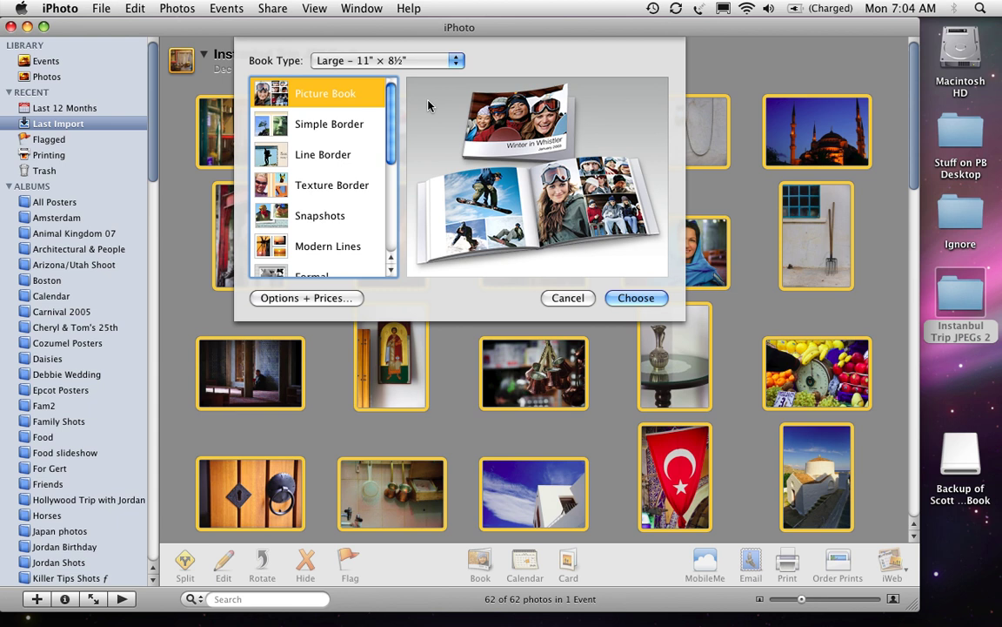
Preview several book themes, from Line Border to Watercolor, and choose the Folio theme
left_click(315, 153)
left_click(355, 186)
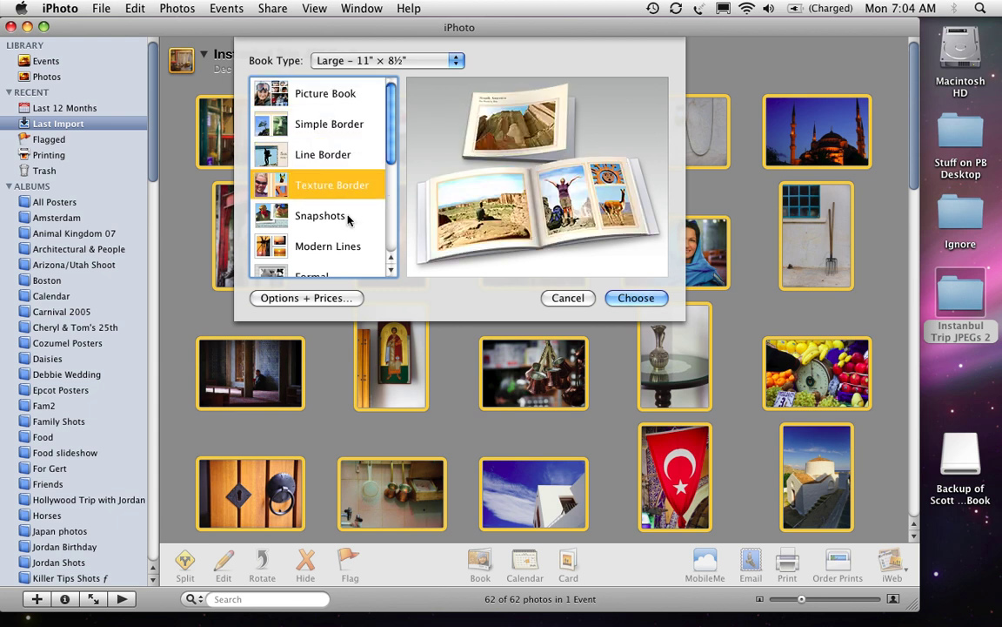
left_click(347, 219)
left_click(349, 246)
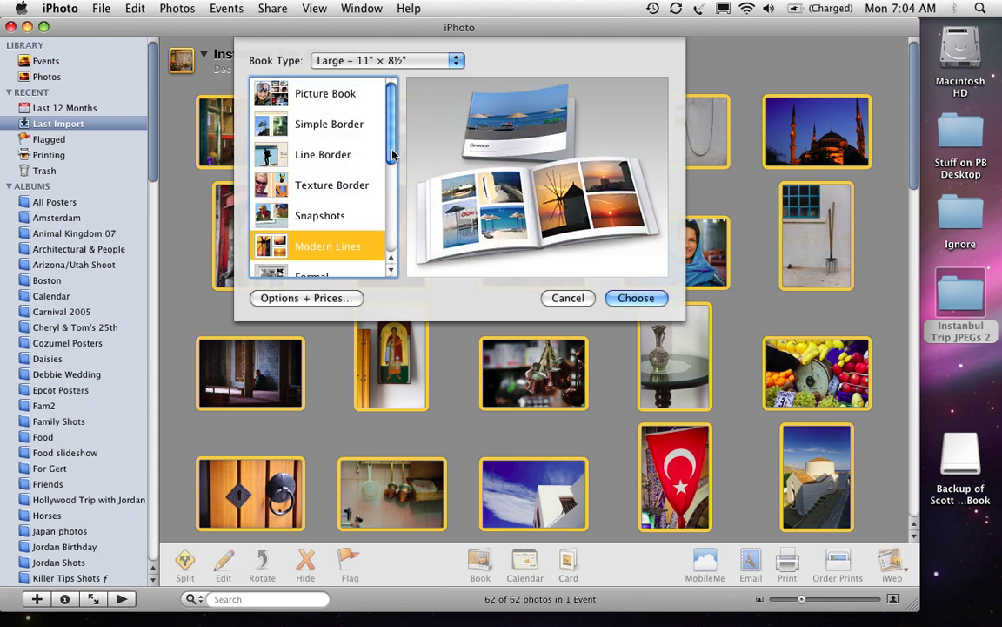
scroll(393, 159, "down", 1)
scroll(393, 160, "down", 3)
left_click(319, 149)
left_click(354, 197)
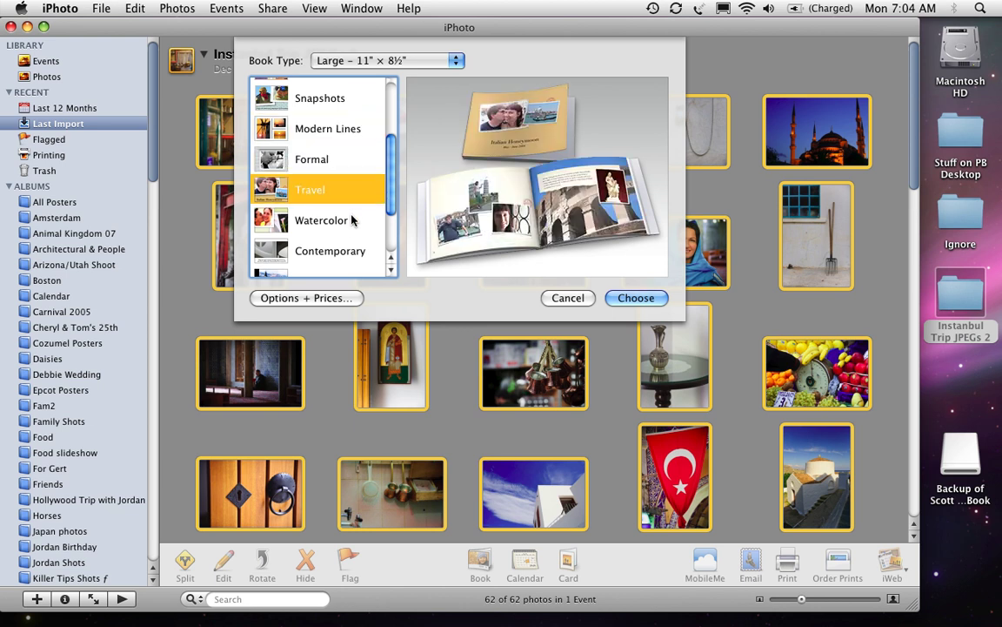
left_click(352, 224)
scroll(354, 161, "down", 3)
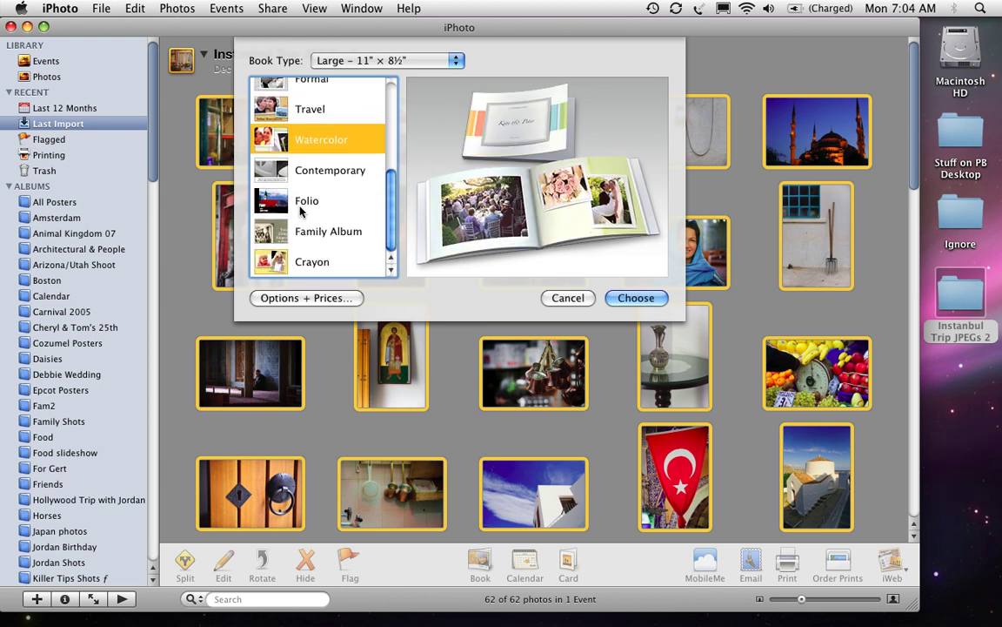
left_click(336, 207)
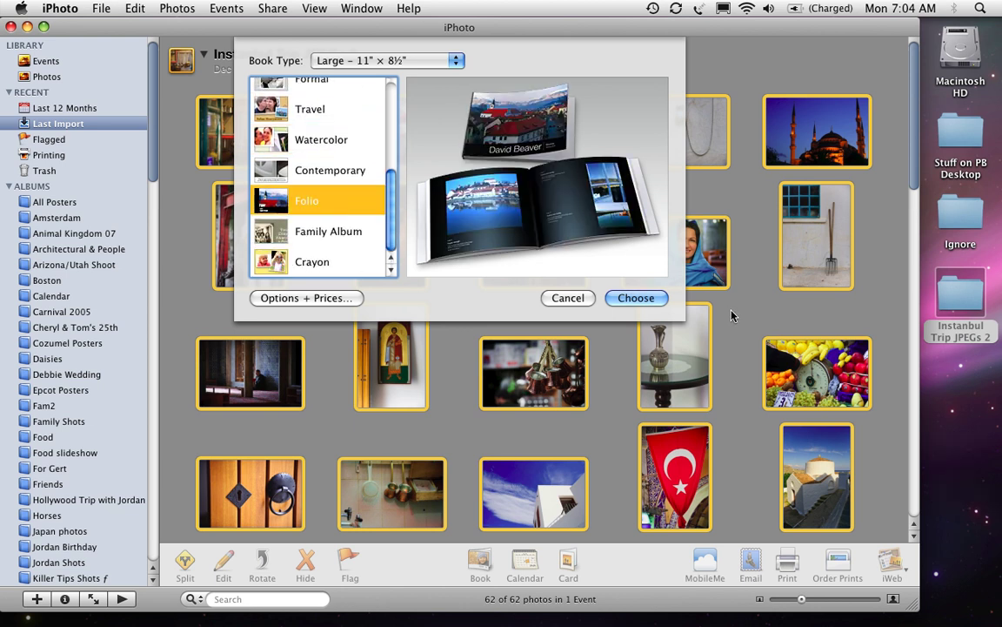
Create the Folio book and page forward from the cover to the first spreads
left_click(636, 297)
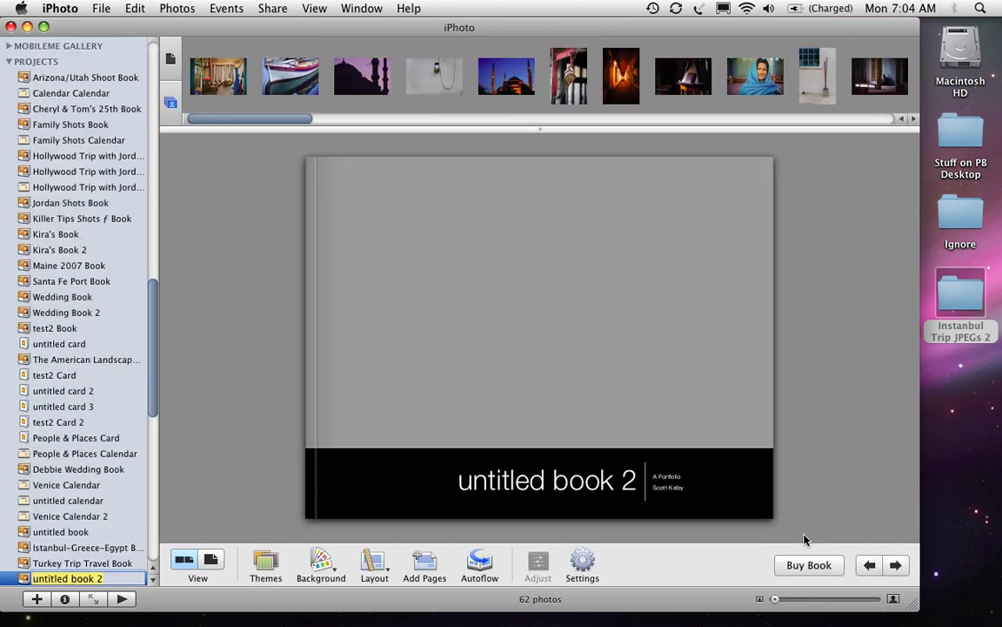
left_click(896, 566)
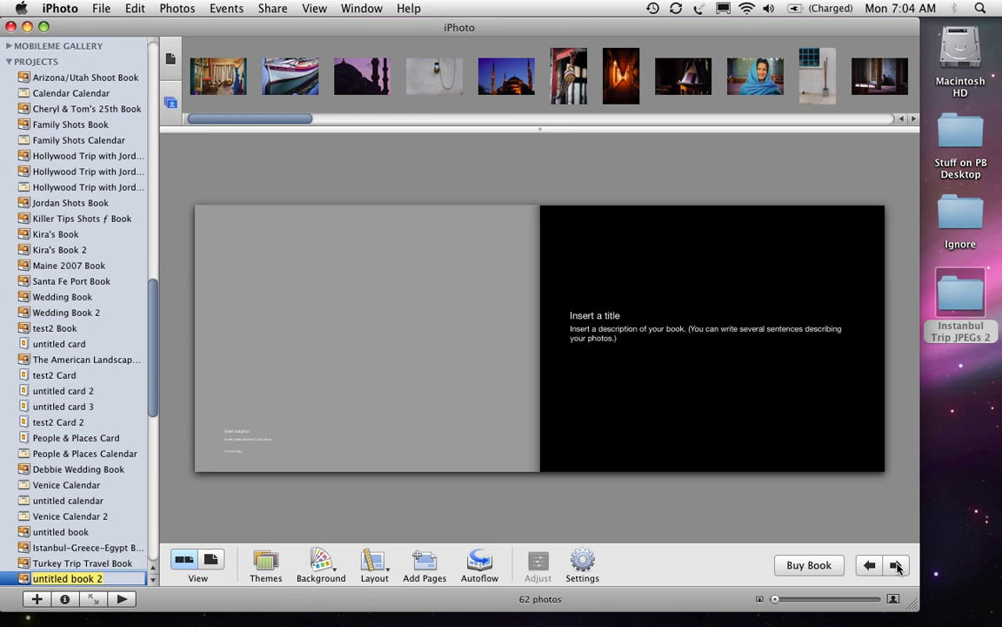
left_click(896, 566)
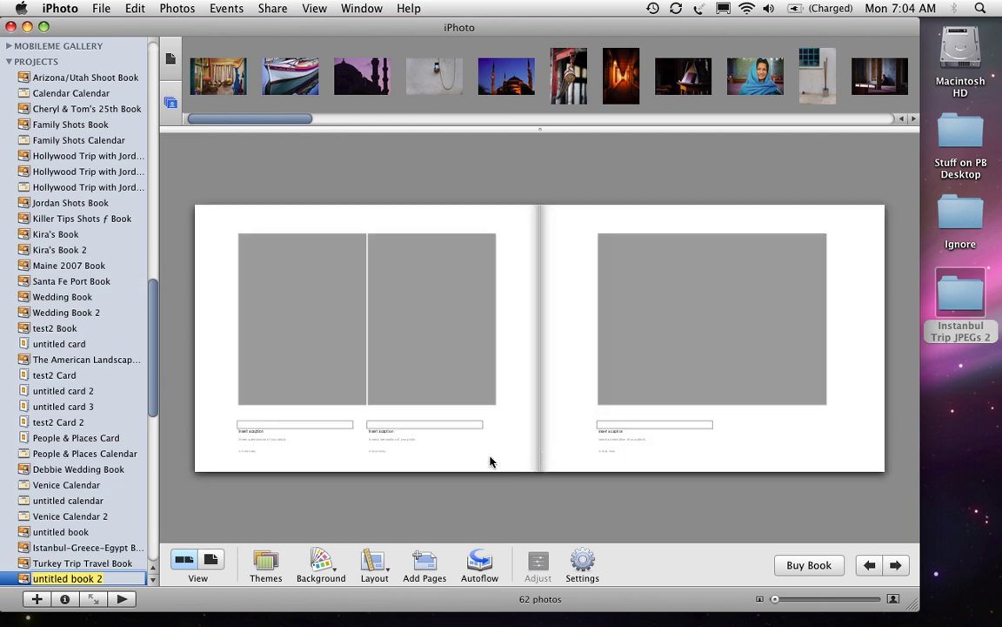
Autoflow the photos into the book, review the filled spreads, then undo it
left_click(480, 563)
left_click(896, 566)
left_click(896, 566)
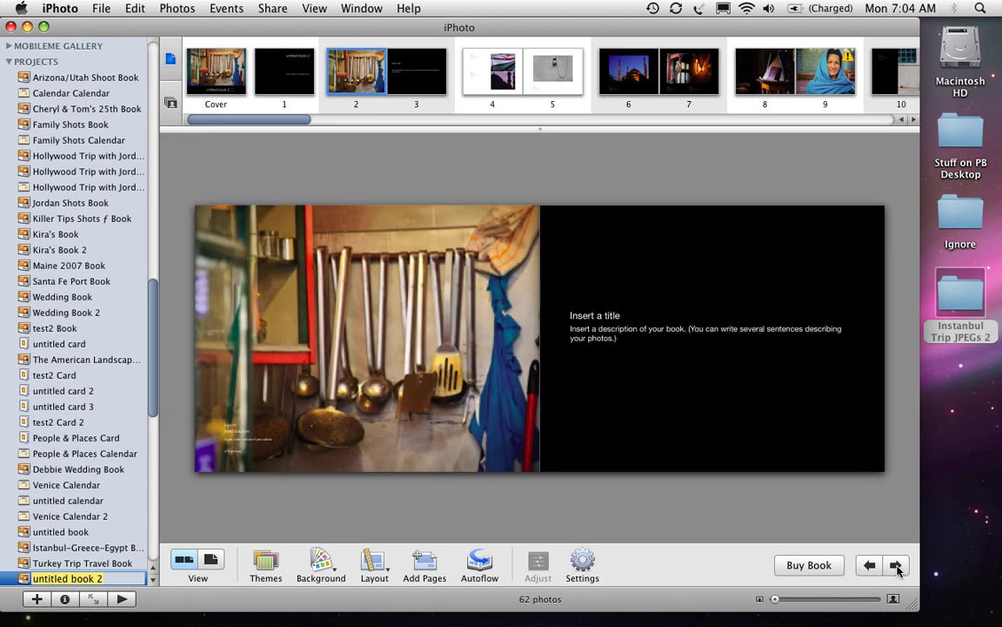
left_click(895, 566)
left_click(896, 565)
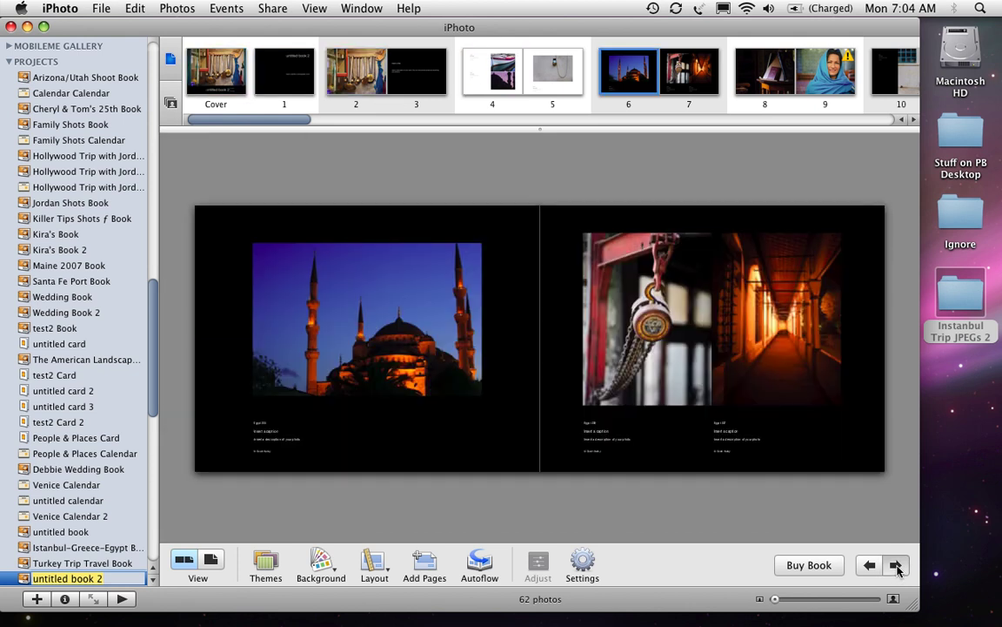
left_click(896, 566)
left_click(896, 566)
left_click(896, 566)
left_click(895, 565)
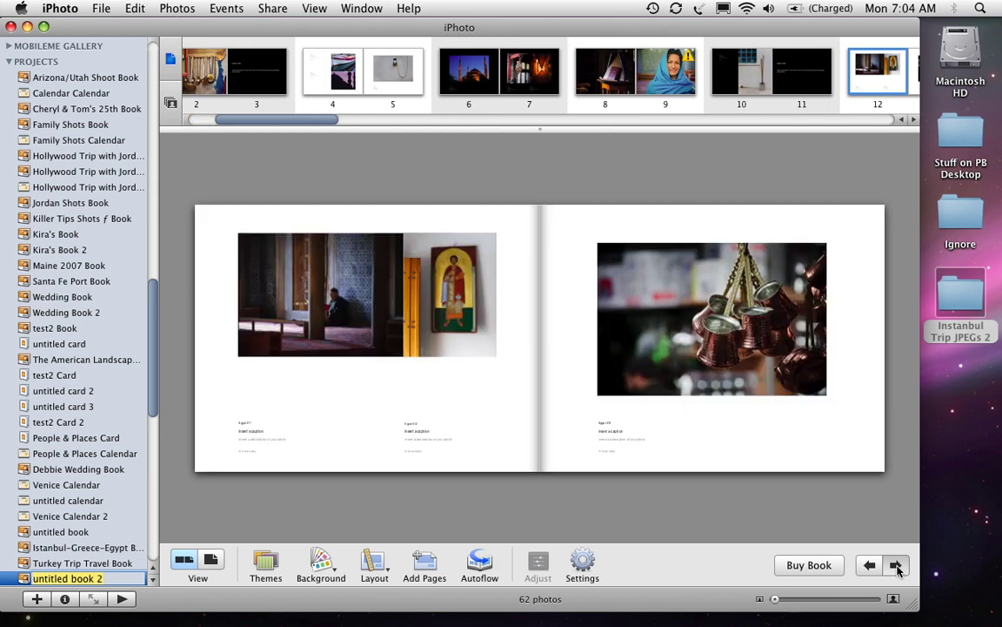
left_click(896, 565)
left_click(895, 566)
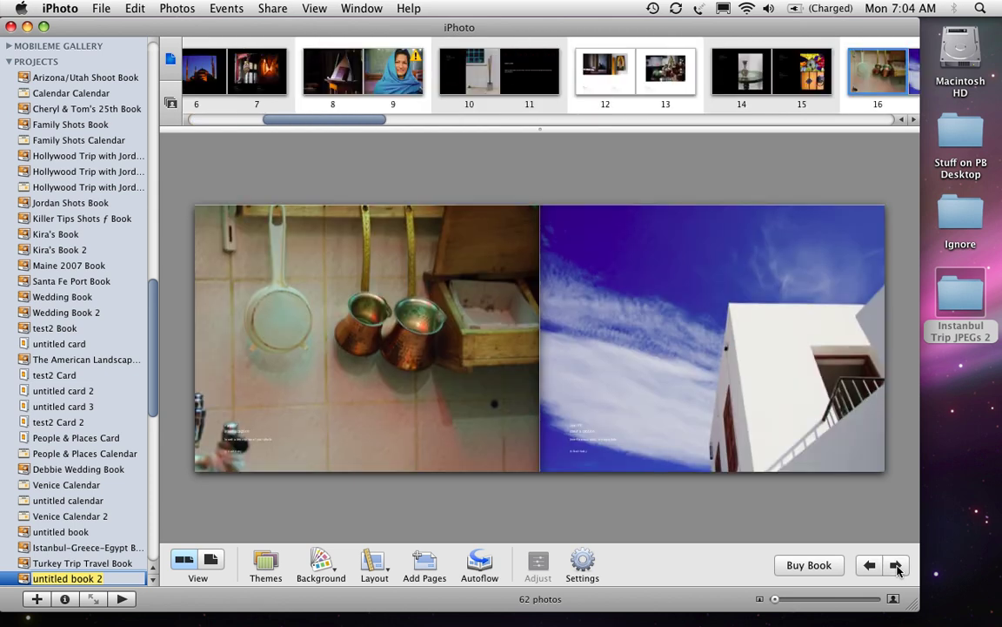
key("super+z")
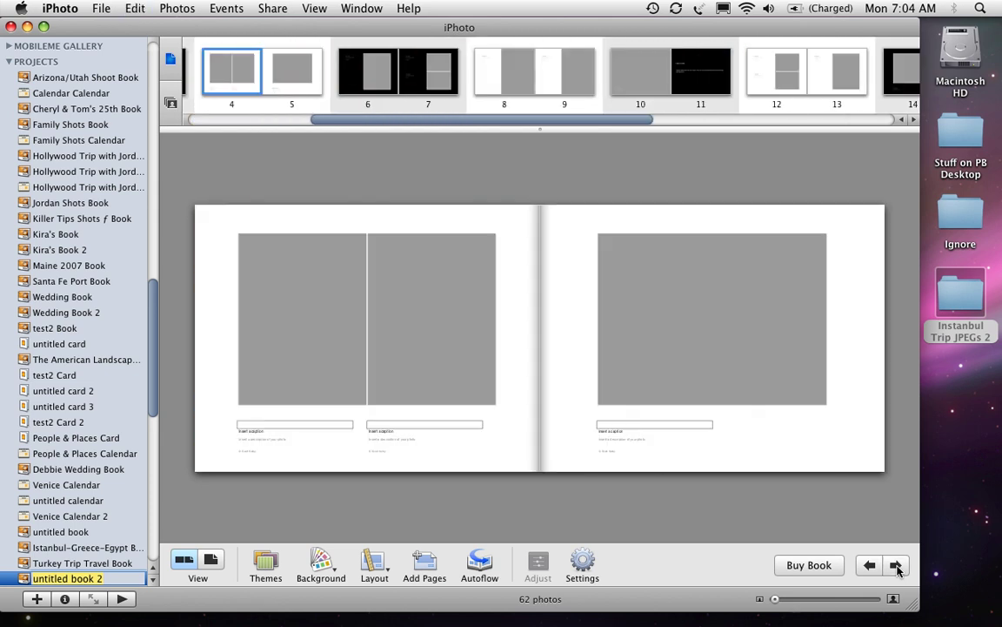
Put the mosque silhouette on the right page, and the chain-hook and corridor photos on the left
left_click(171, 106)
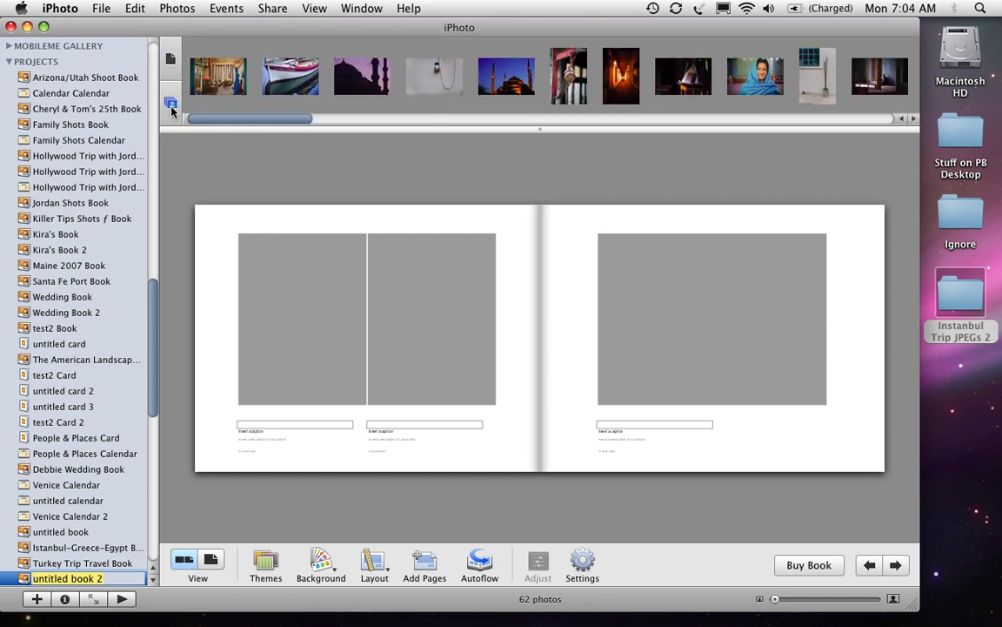
left_click_drag(331, 70, 692, 341)
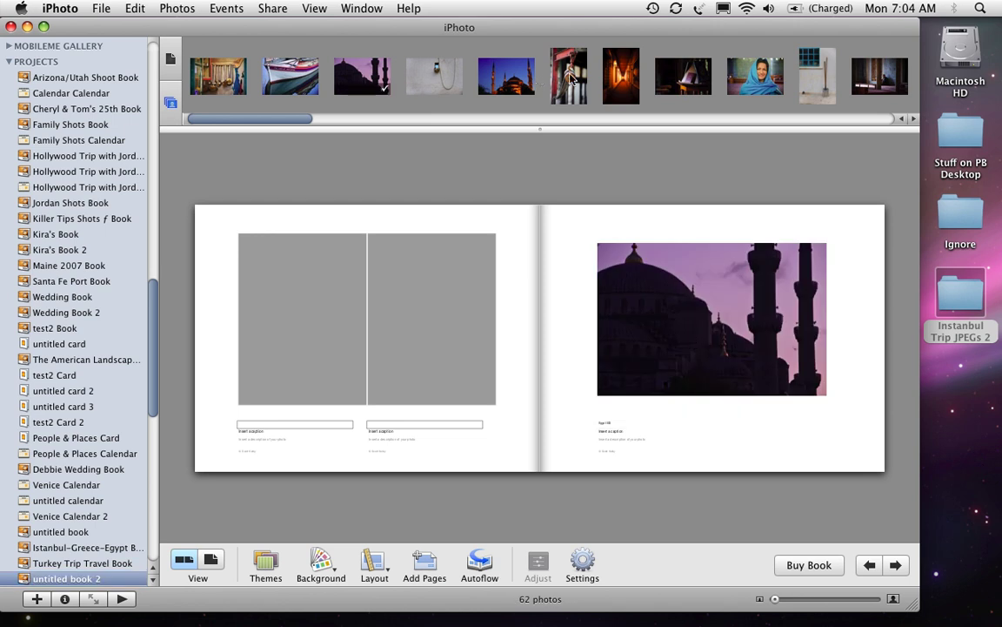
left_click_drag(569, 76, 305, 265)
left_click_drag(622, 76, 396, 263)
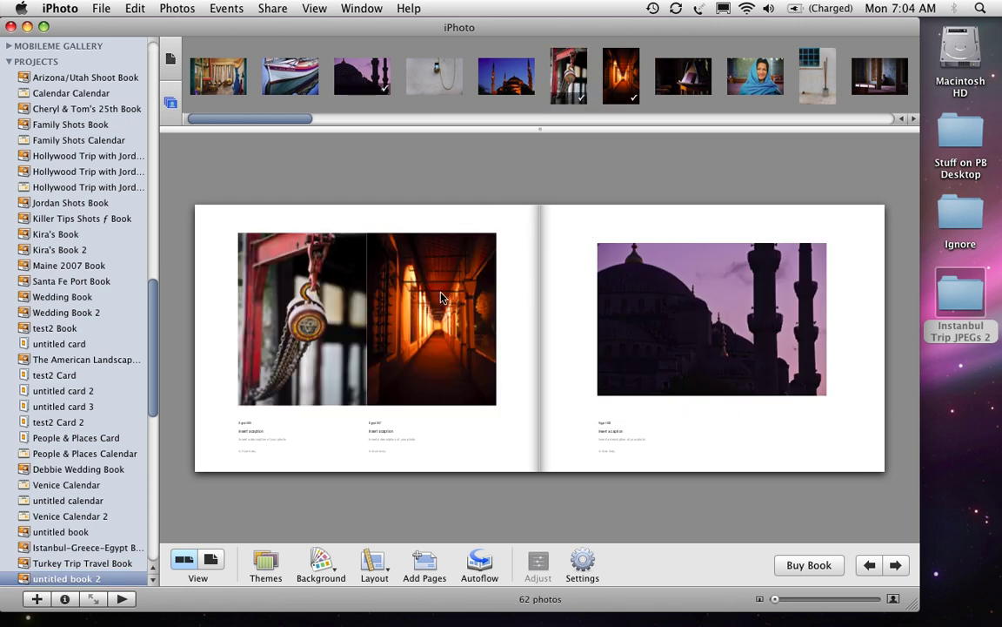
Try a black background on the left page, then switch it to a photo background
left_click(324, 563)
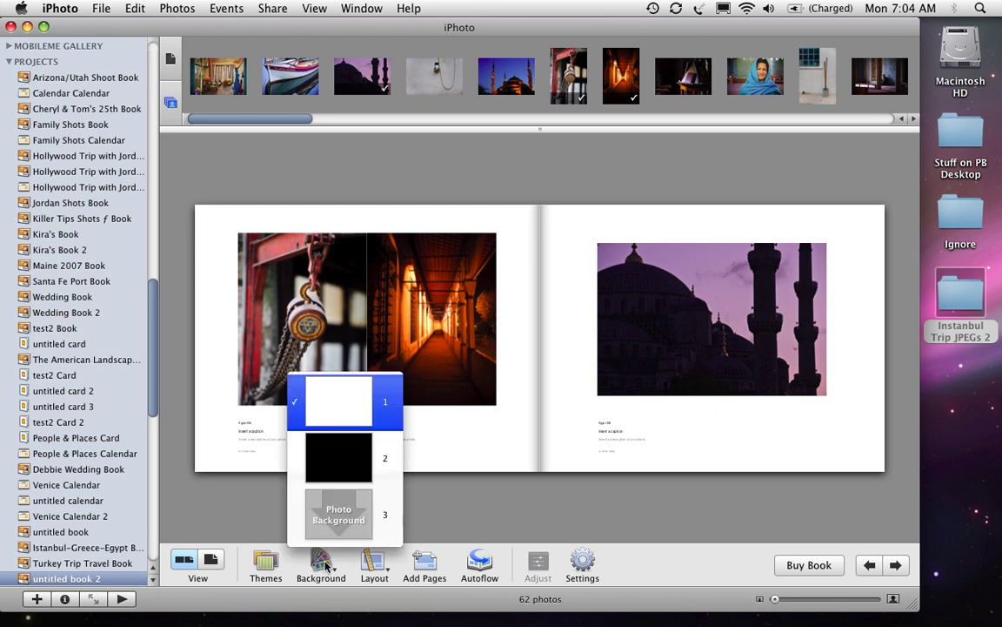
left_click(344, 470)
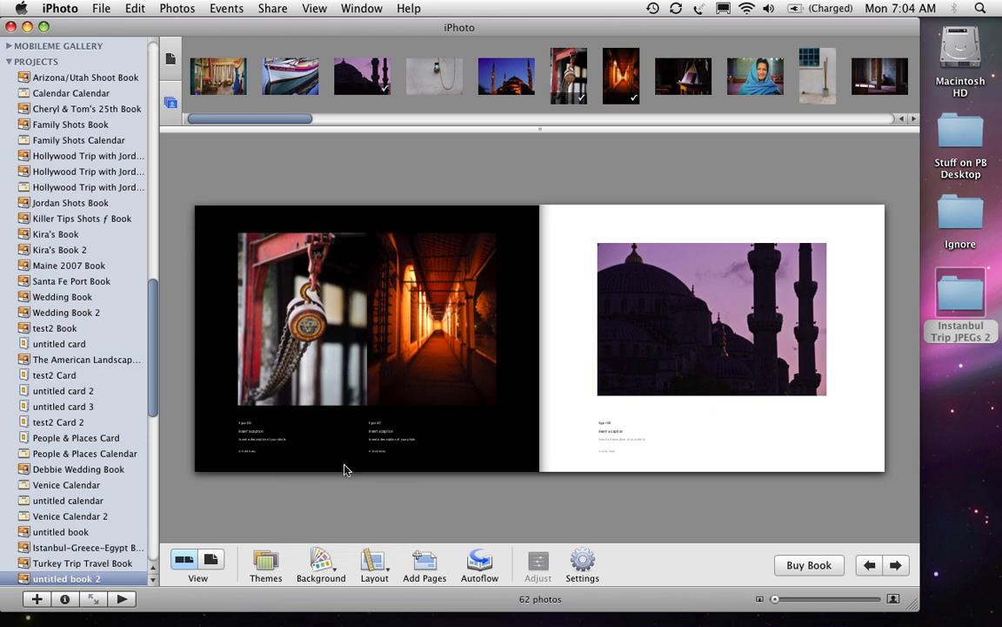
left_click(321, 564)
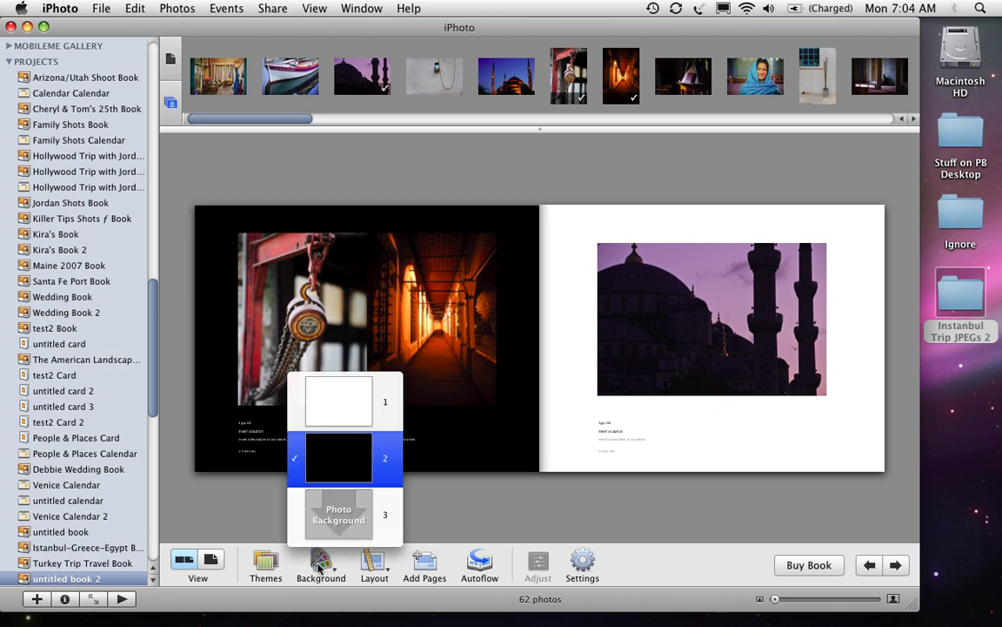
left_click(361, 520)
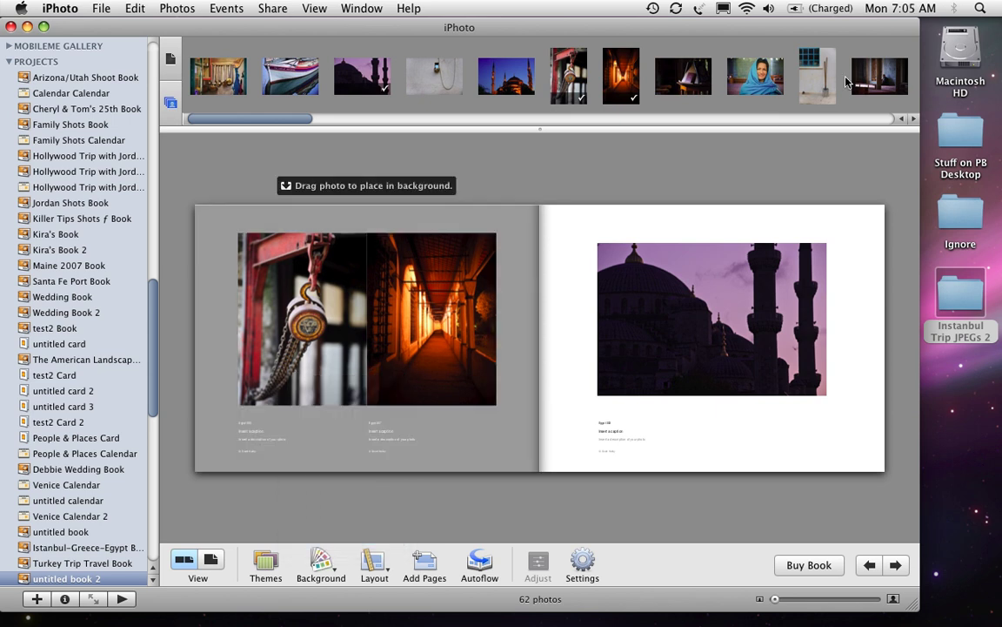
Make the mosque-interior photo the left page's background and fade it to a washed-out look
left_click_drag(876, 82, 428, 279)
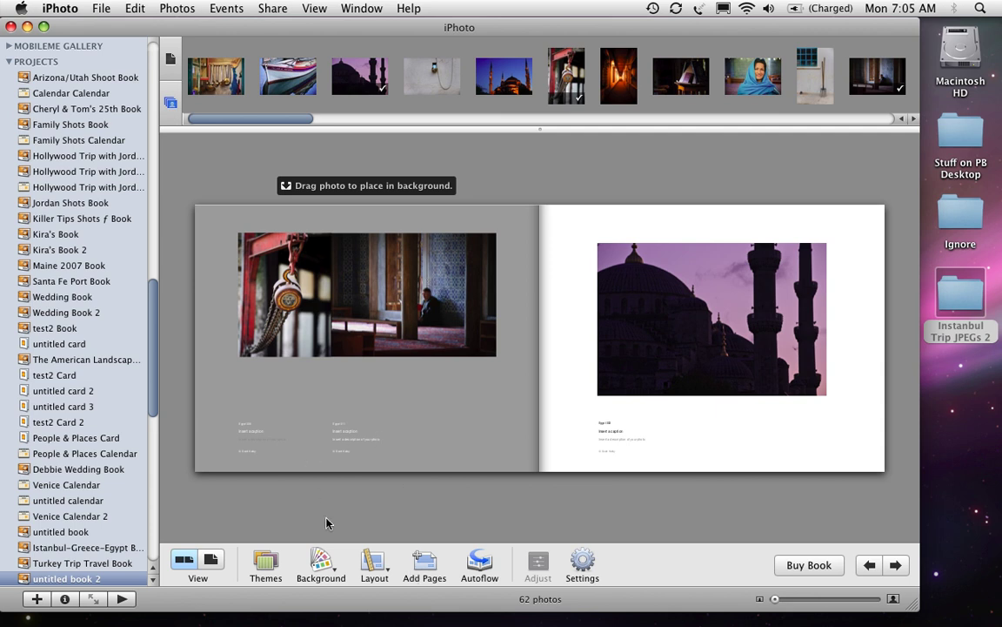
left_click_drag(413, 283, 456, 412)
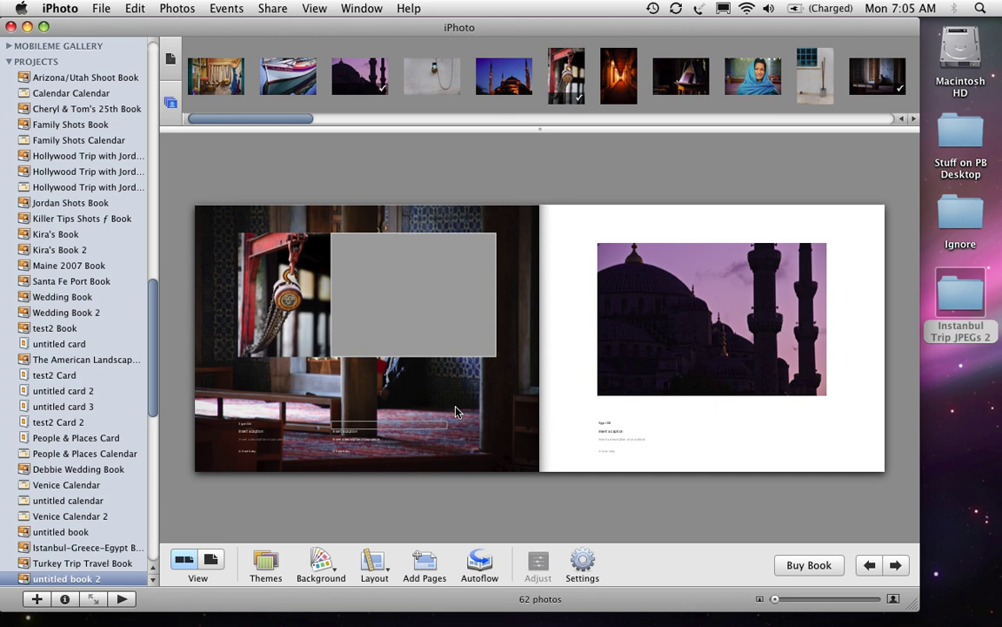
left_click(456, 412)
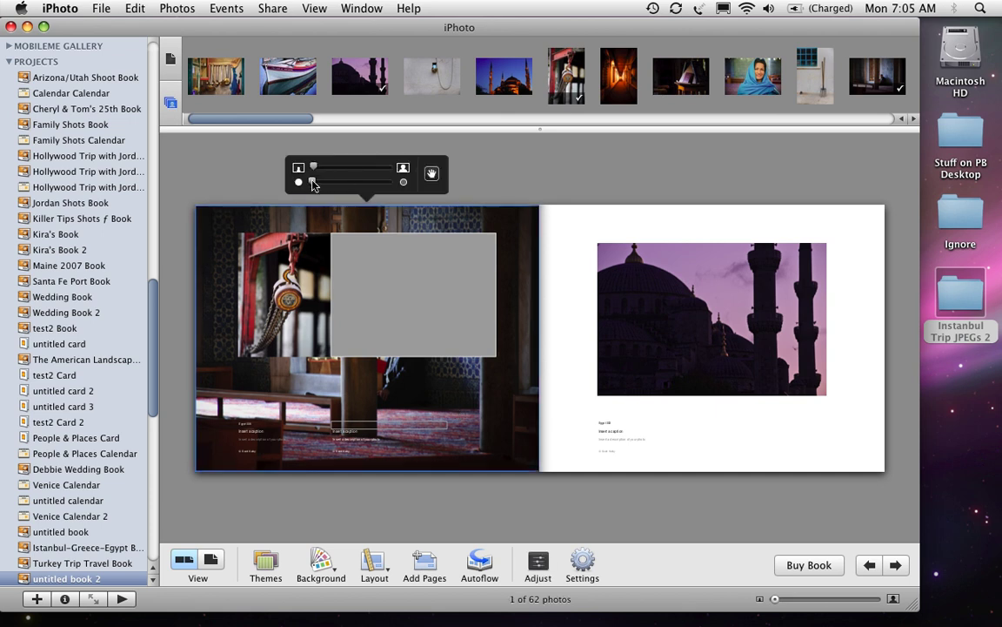
mouse_move(349, 182)
left_mouse_down()
mouse_move(381, 187)
mouse_move(349, 181)
left_mouse_up()
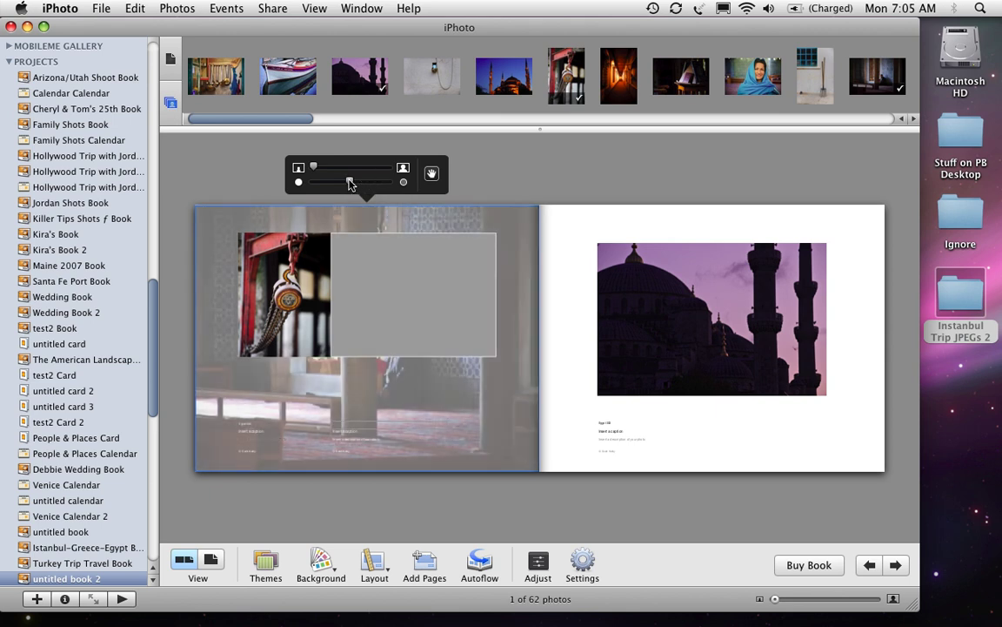
On the next spread, put the mosque silhouette left and the corridor and chain photos right
left_click(896, 565)
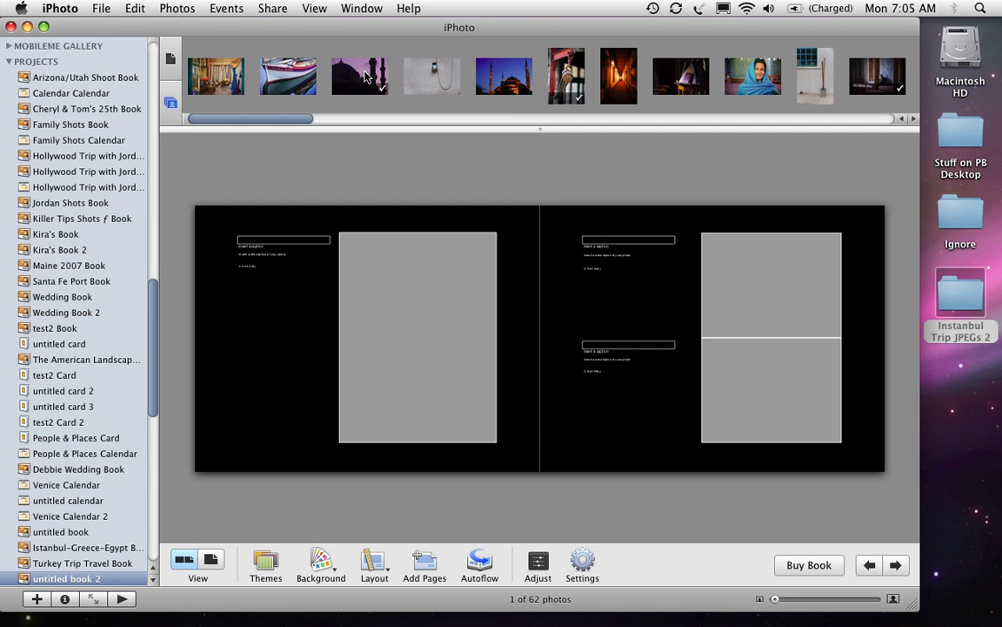
left_click_drag(366, 77, 387, 263)
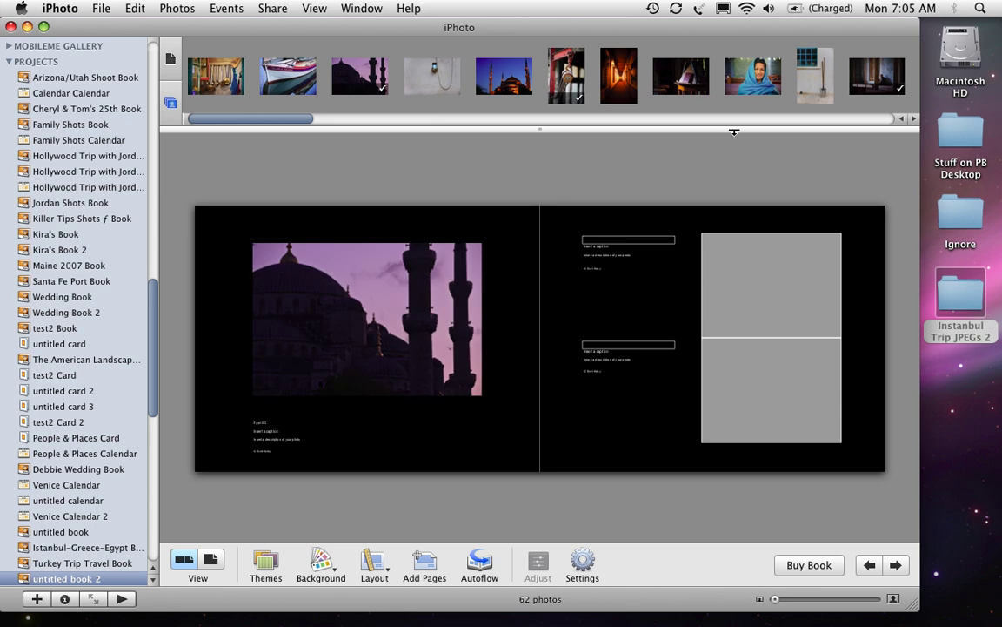
left_click_drag(619, 76, 735, 251)
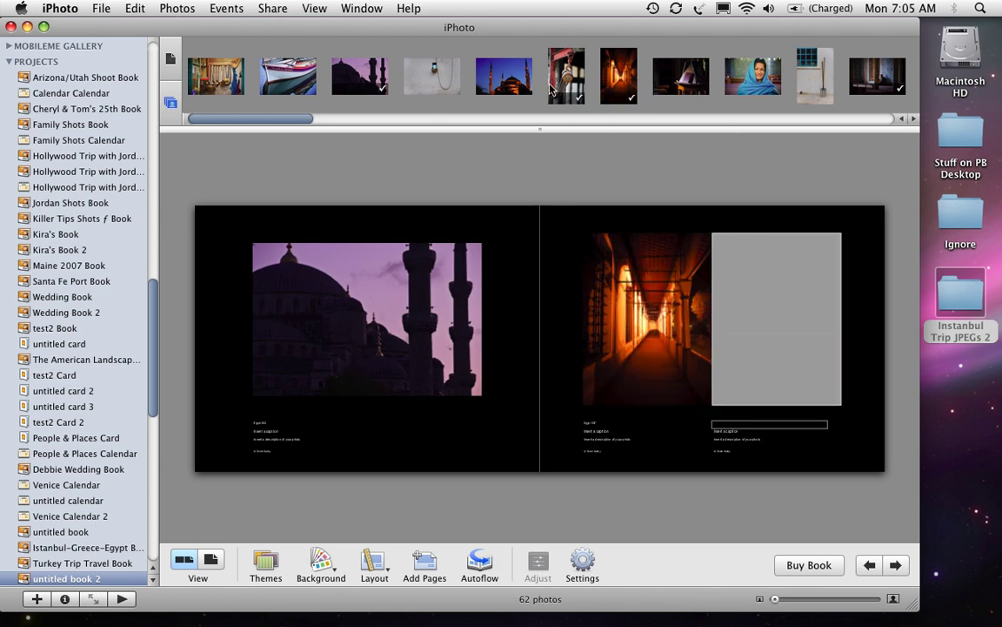
left_click_drag(567, 76, 798, 320)
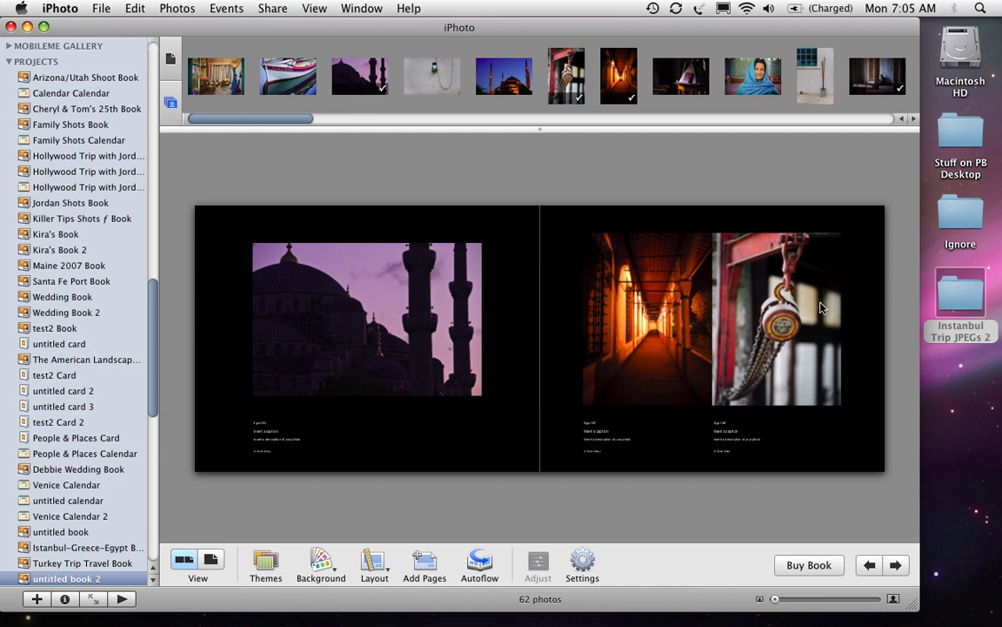
Fit the corridor and chain photos to their frames and make the right page's background white
right_click(647, 275)
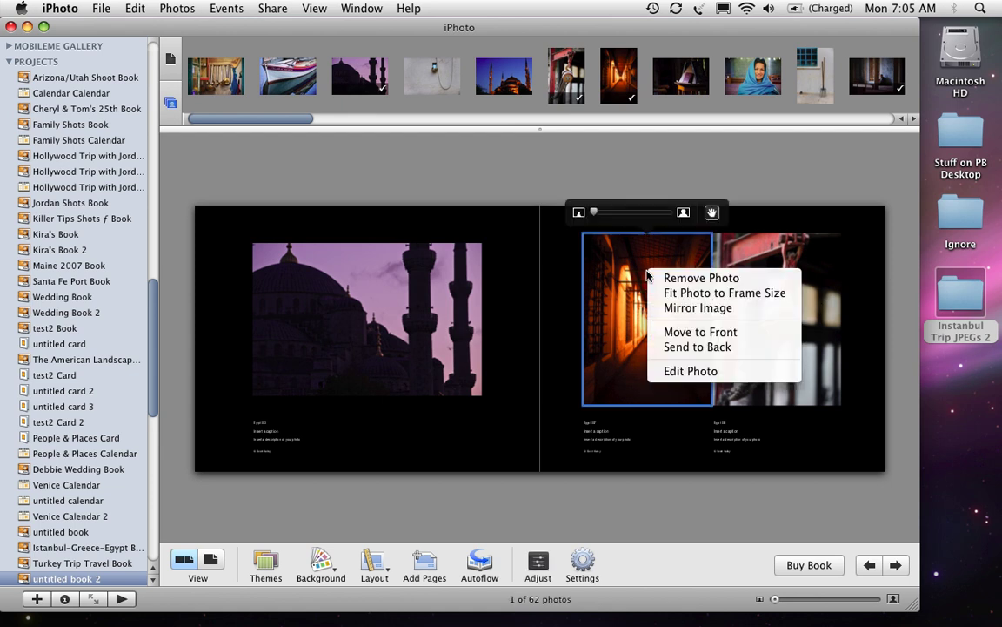
left_click(686, 296)
left_click(756, 264)
right_click(755, 264)
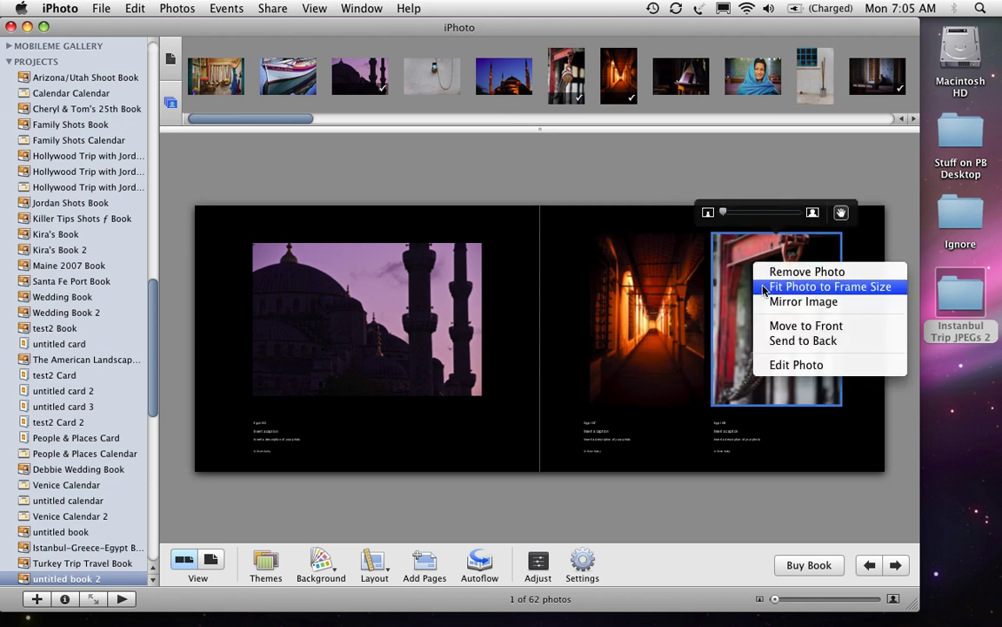
left_click(764, 286)
left_click(321, 562)
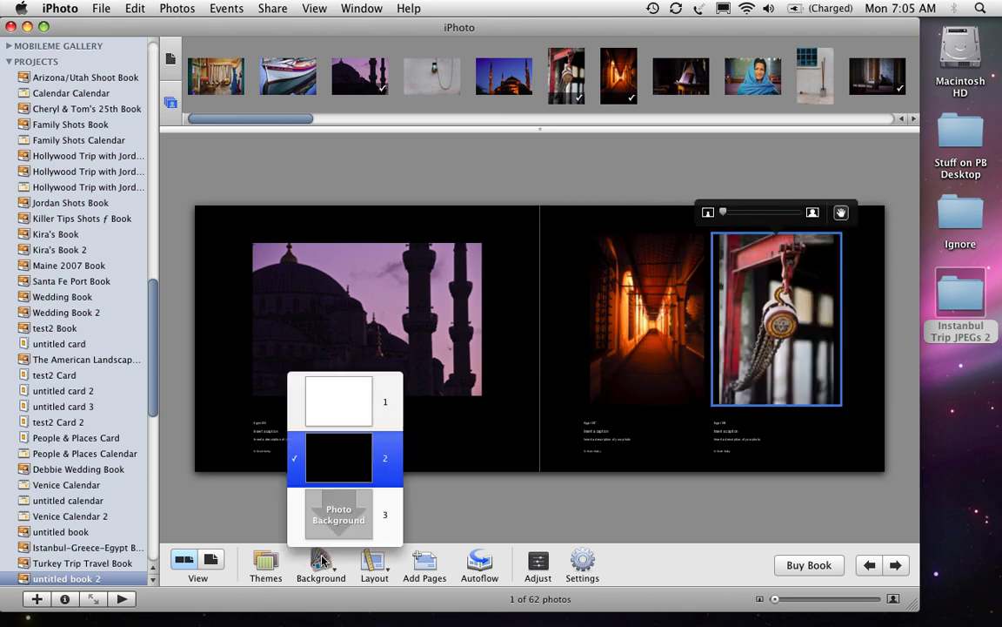
left_click(360, 414)
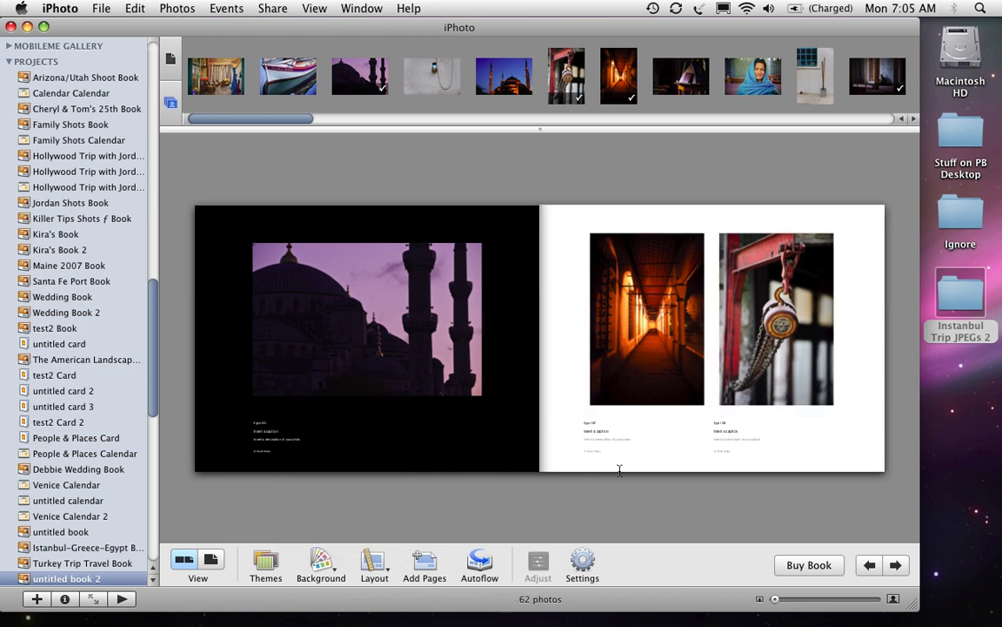
Mirror the corridor photo, undo it, and refit the corridor and chain photos to their frames
right_click(679, 236)
left_click(689, 312)
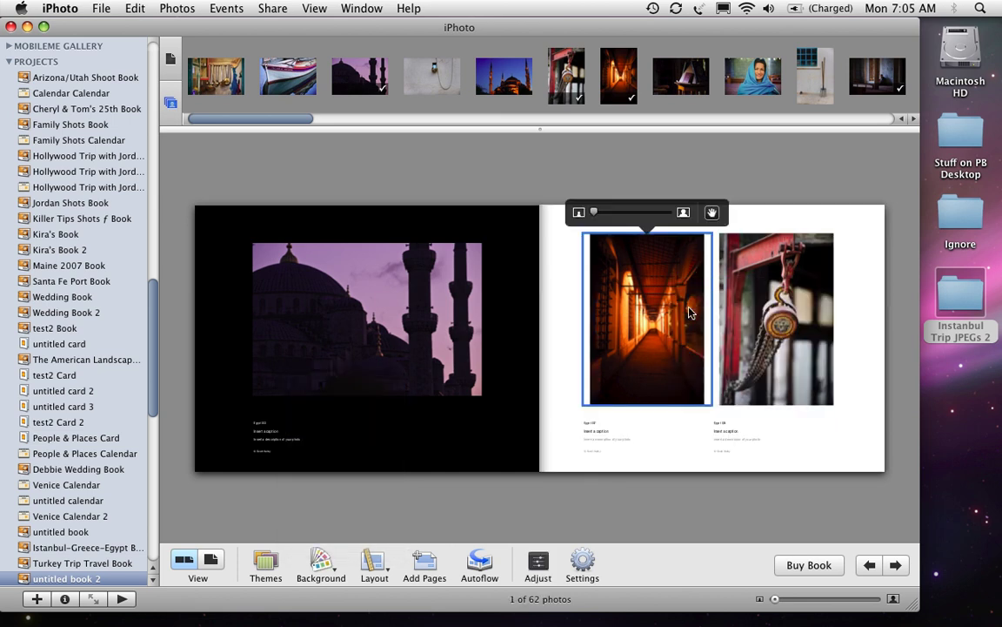
key("super+z")
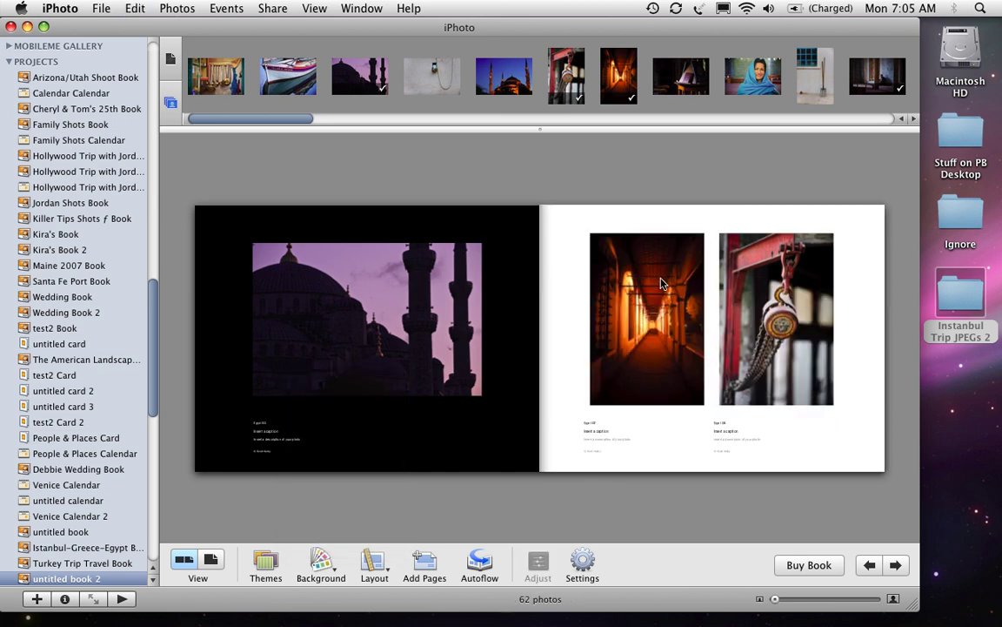
right_click(669, 213)
right_click(670, 277)
left_click(687, 297)
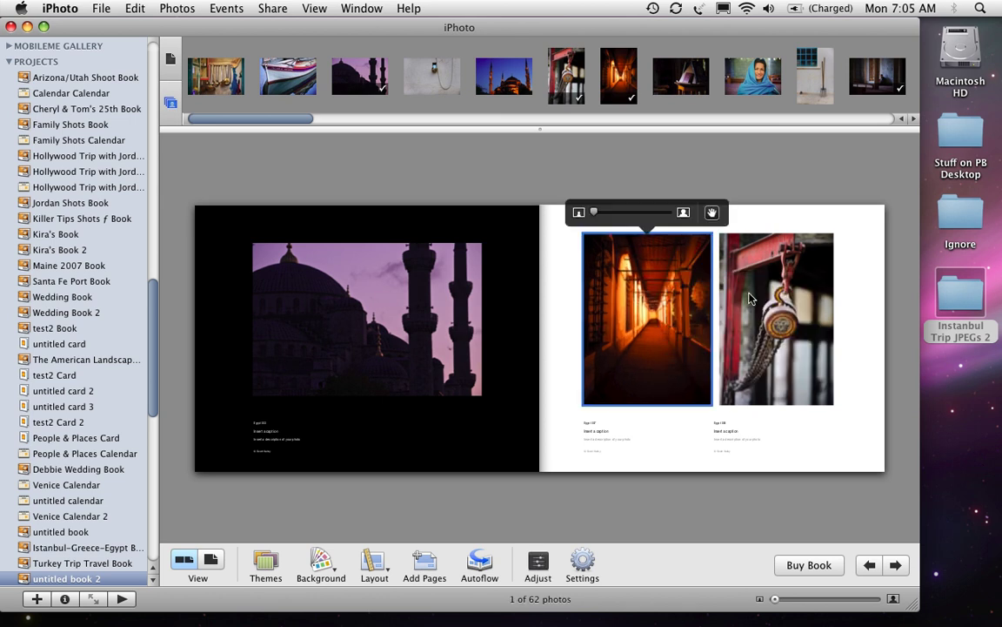
left_click(755, 283)
right_click(753, 276)
left_click(763, 303)
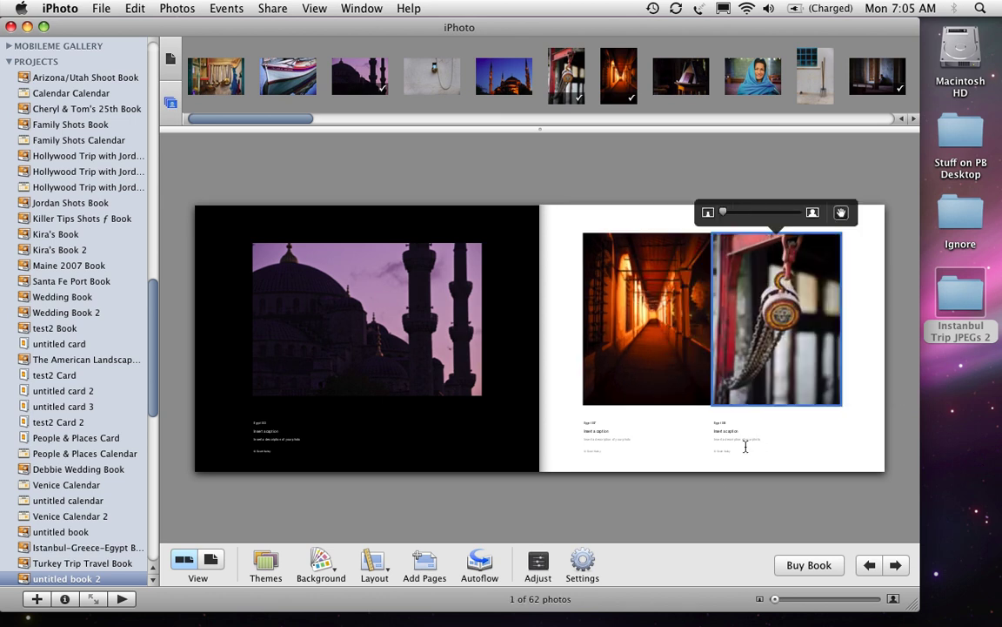
left_click(719, 489)
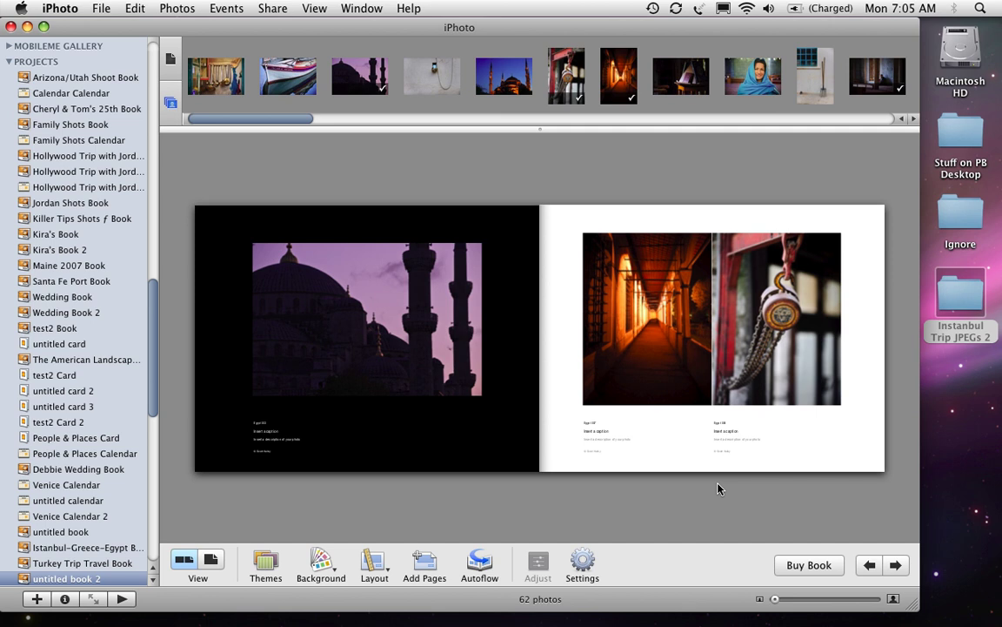
Apply Fit Photo to Frame Size once more to the corridor and chain photos, then deselect
right_click(640, 272)
left_click(688, 288)
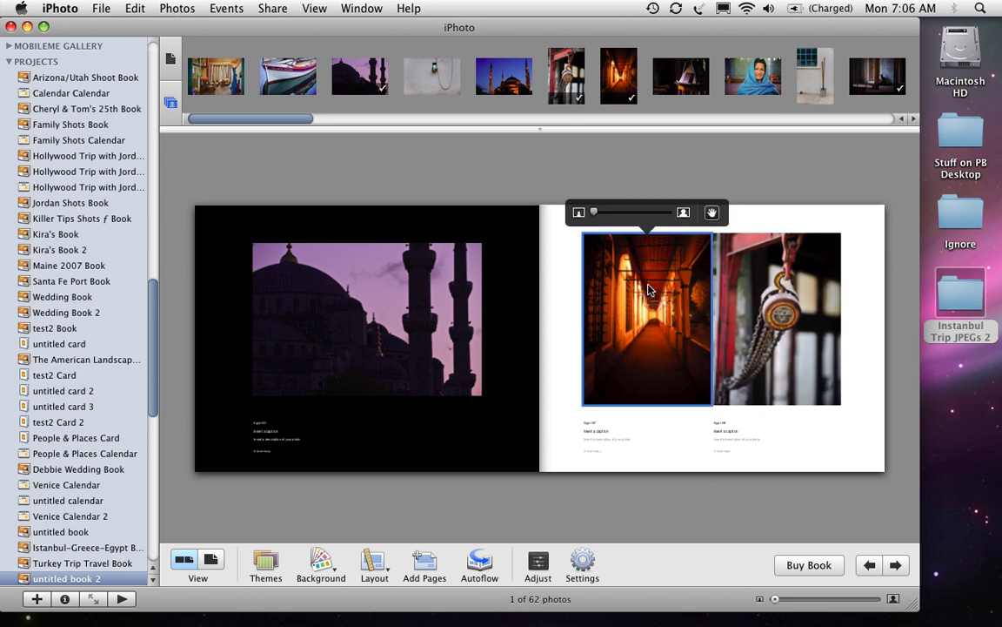
left_click(786, 213)
left_click(756, 272)
right_click(747, 311)
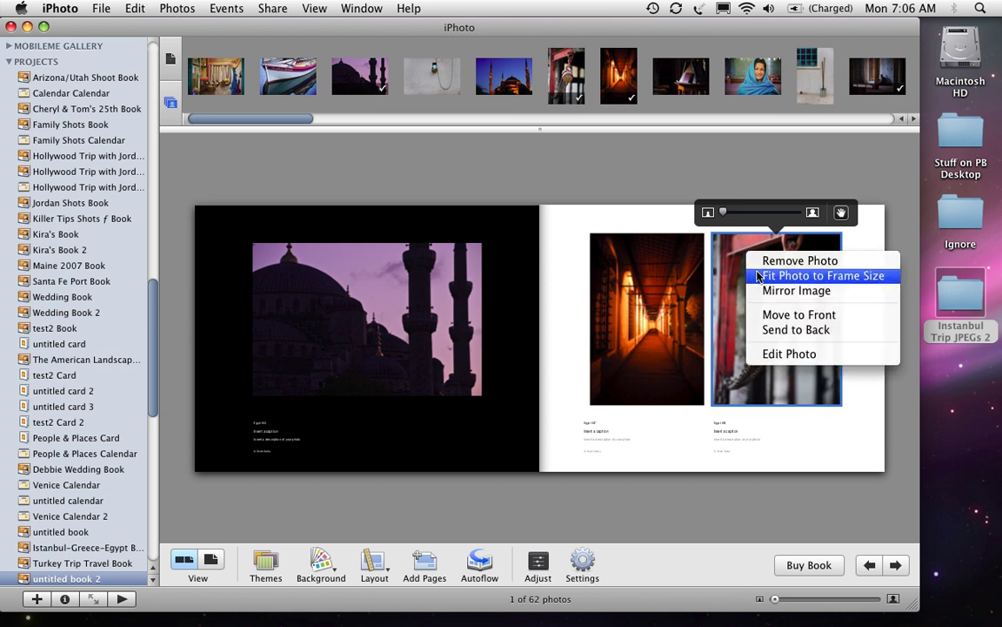
left_click(805, 340)
left_click(640, 179)
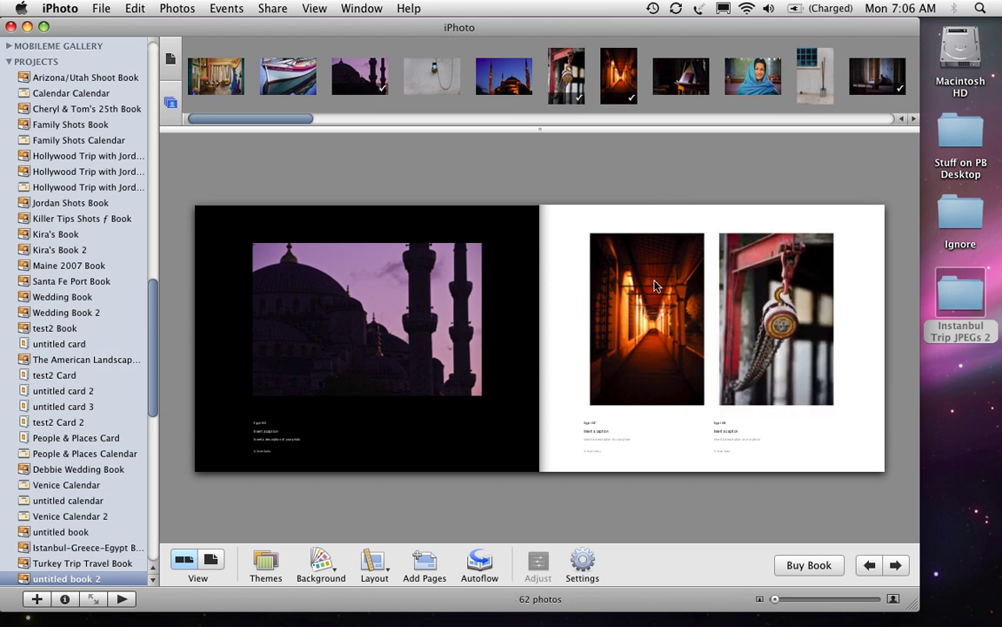
On the next spread, put the headscarf portrait on the right page and the pitchfork photo left
left_click(896, 565)
left_click(757, 77)
left_click_drag(757, 77, 763, 271)
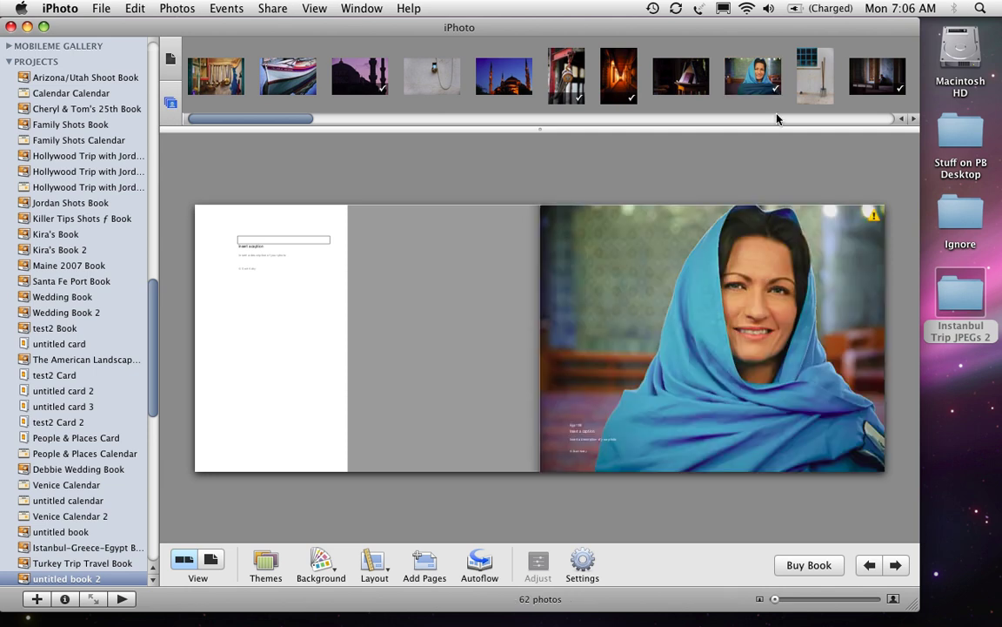
left_click_drag(816, 76, 426, 298)
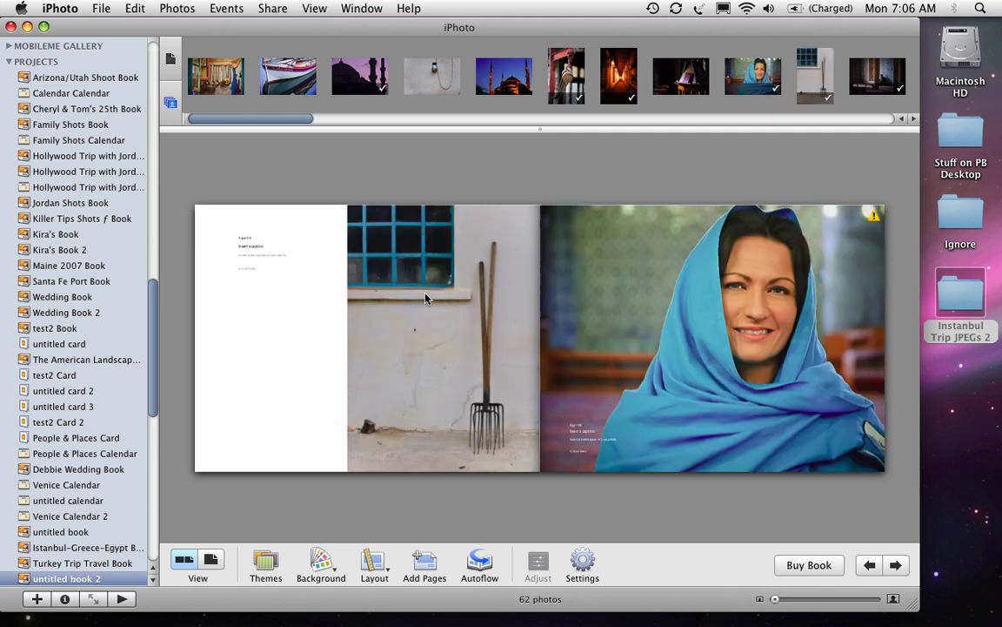
Place the white building photo on the left page of the spread facing the title page
left_click(895, 565)
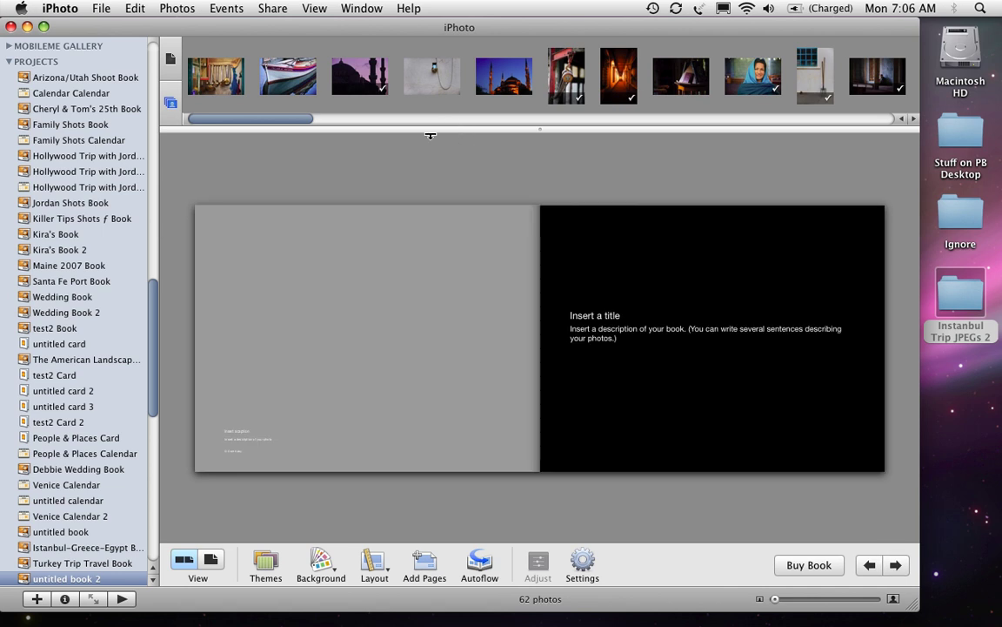
left_click_drag(301, 122, 453, 121)
left_click_drag(442, 77, 470, 290)
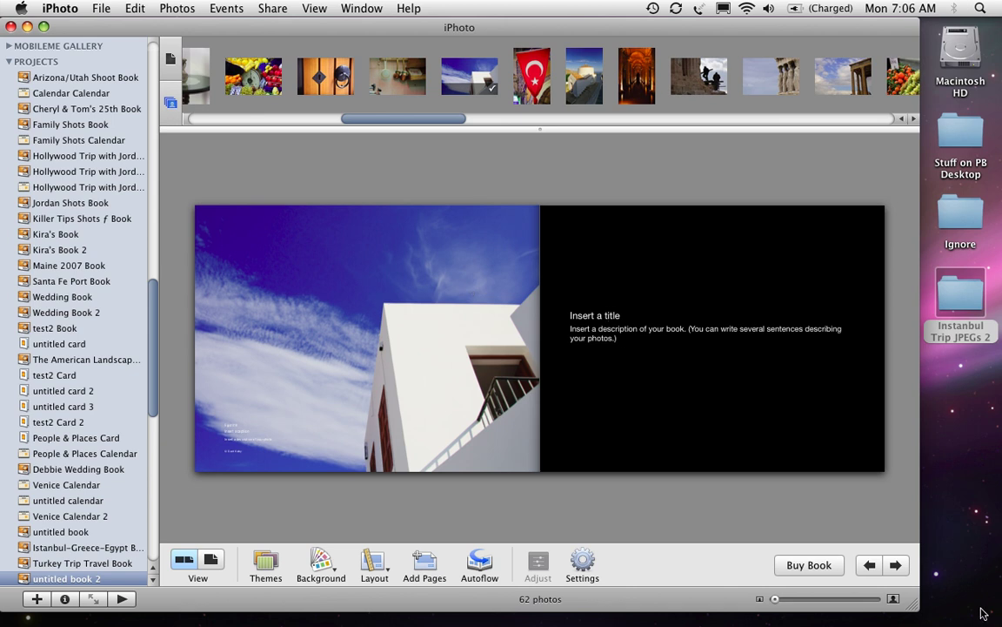
On the next spread, place the Turkish flag and blue-sky building photos side by side on the left page
left_click(896, 566)
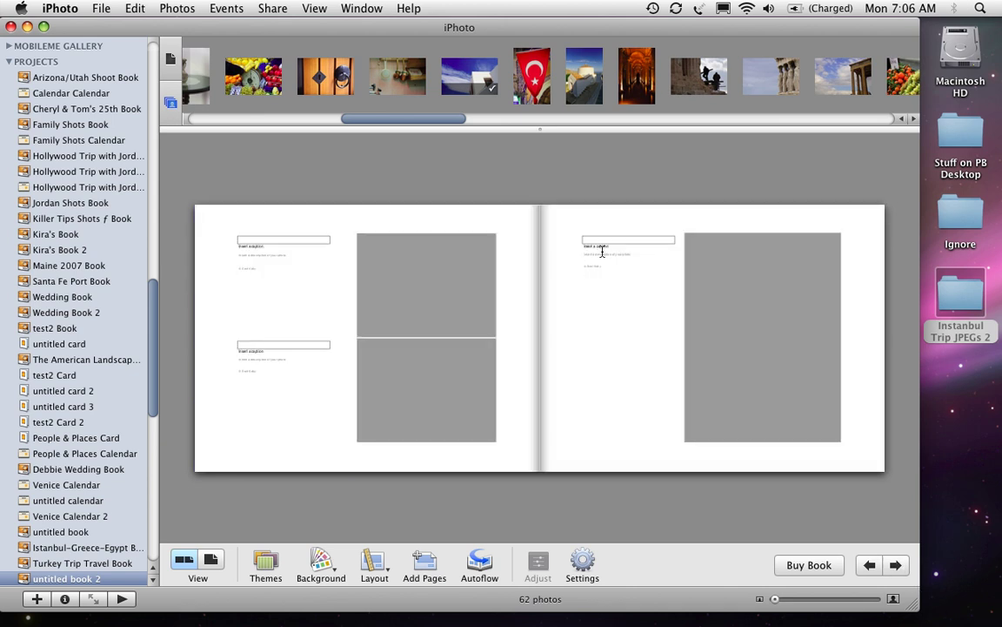
left_click_drag(531, 76, 382, 261)
left_click_drag(469, 76, 450, 275)
Fit both the blue-sky building and Turkish flag photos to their frames
right_click(409, 266)
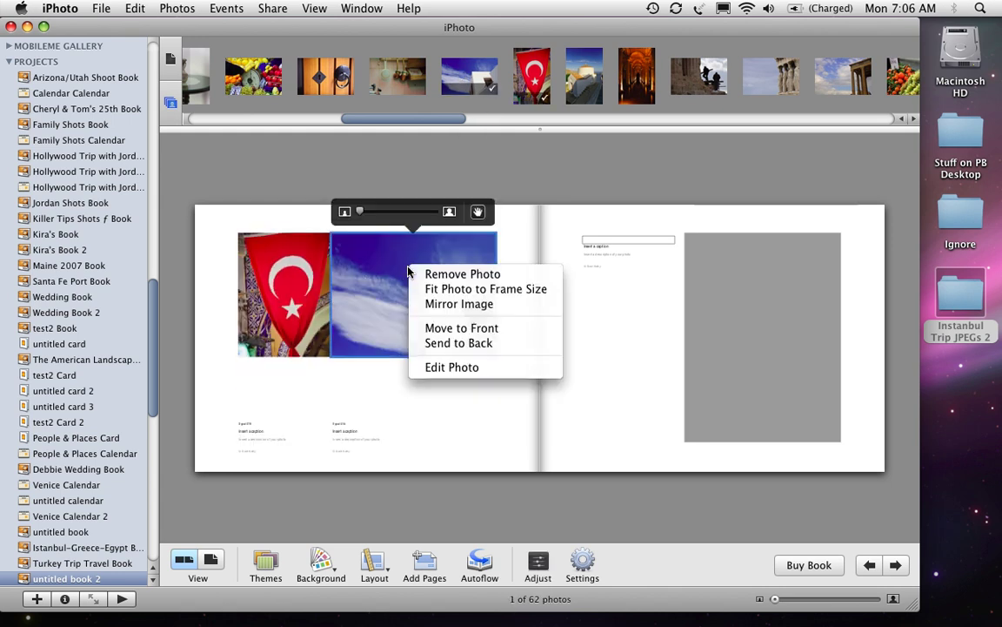
left_click(431, 289)
left_click(287, 278)
right_click(287, 277)
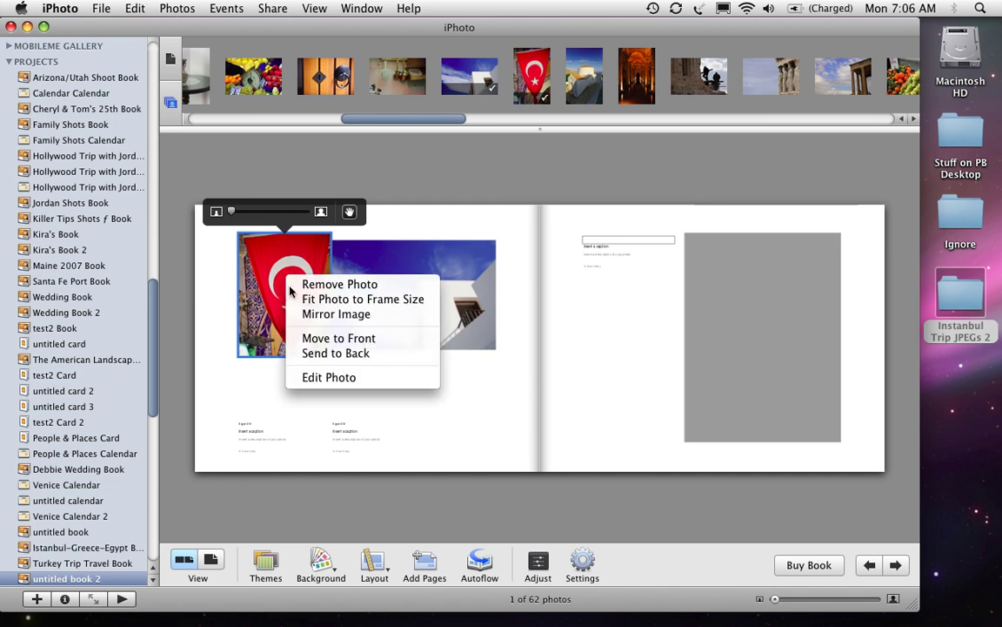
left_click(300, 299)
left_click(399, 181)
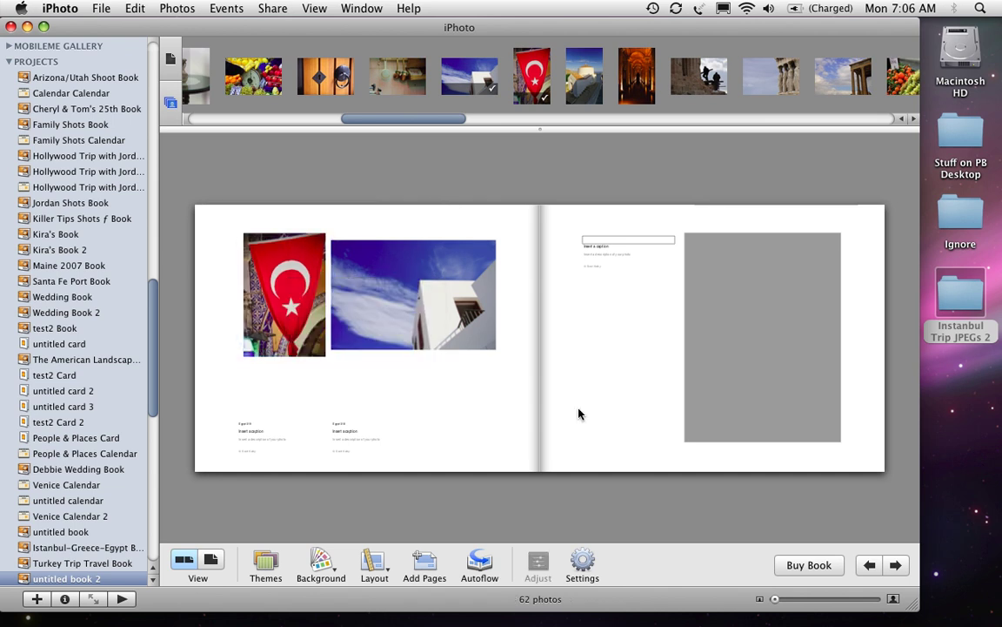
Drop the caryatids photo on the right page and caption it "Type in something here."
left_click_drag(771, 76, 765, 338)
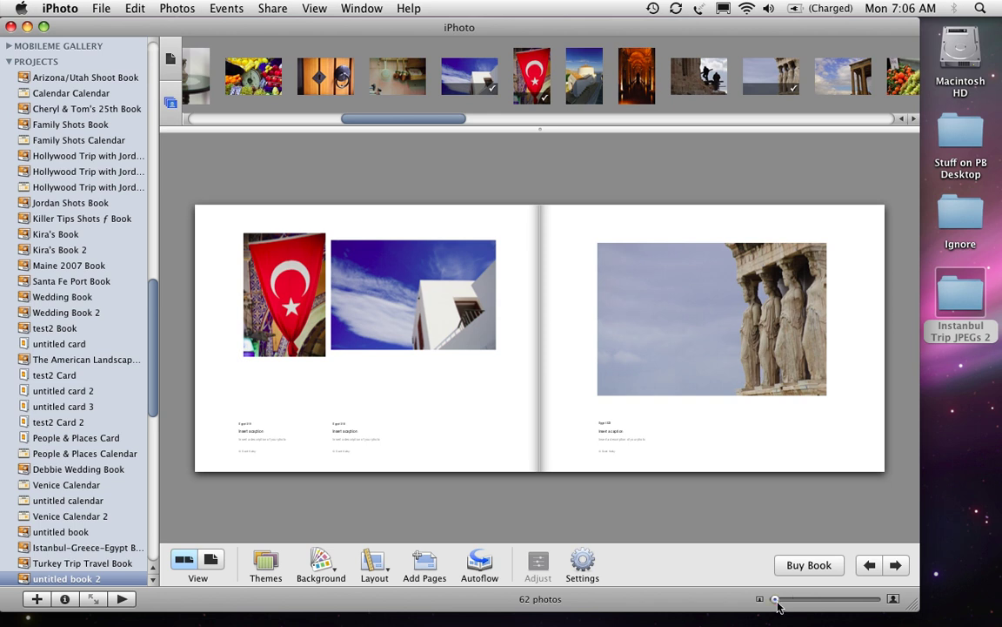
left_click_drag(792, 599, 817, 599)
left_click(535, 487)
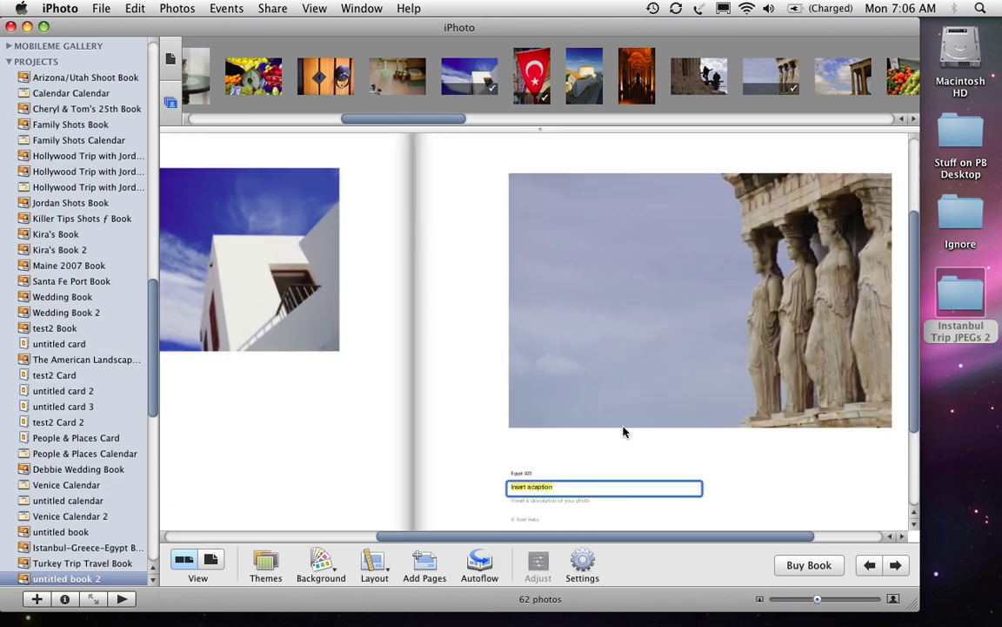
type("Type in something here")
scroll(758, 450, "down", 3)
left_click(702, 451)
Zoom out to show the full spread: flag and building photos left, captioned caryatids photo right
left_click_drag(833, 599, 766, 594)
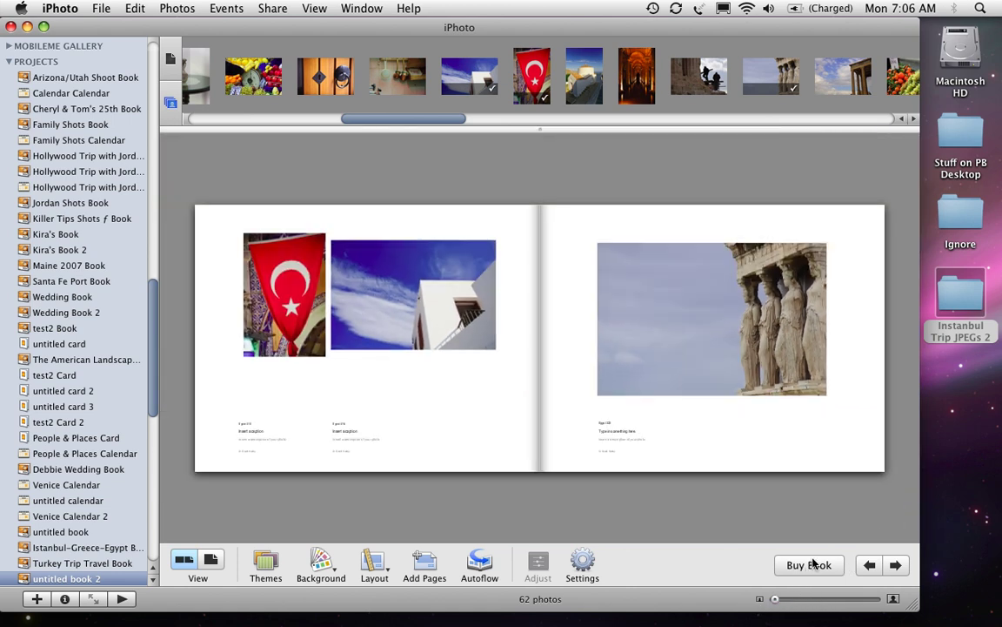